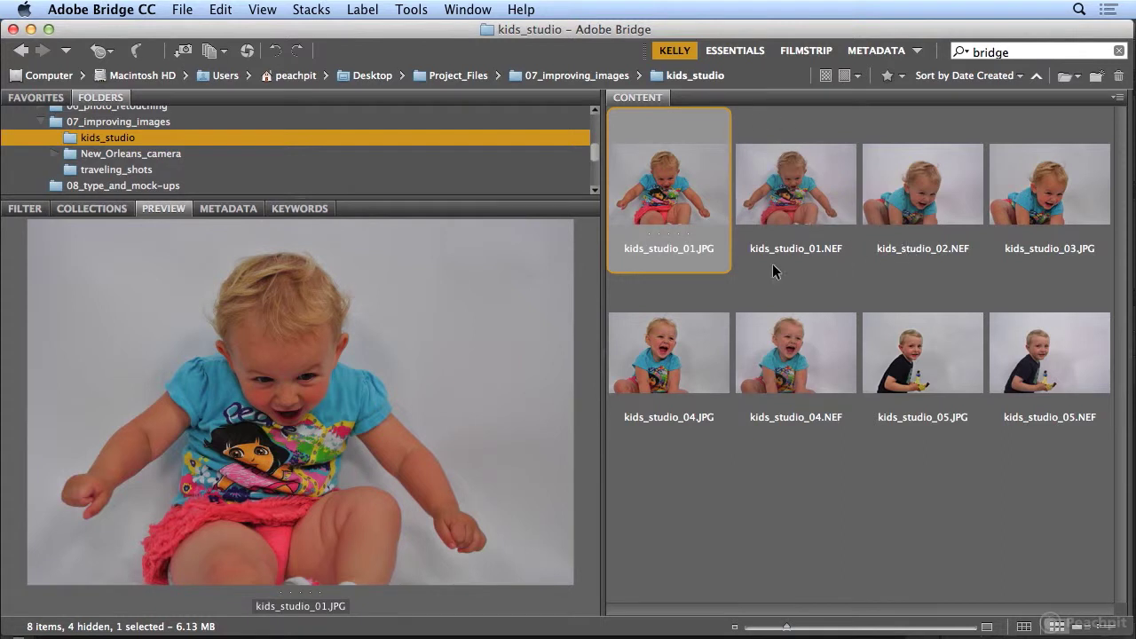
- Filter the kids_studio folder to Camera Raw images only and open kids_studio_01.NEF in Camera Raw
{"action": "left_click", "coordinate": [816, 187]}
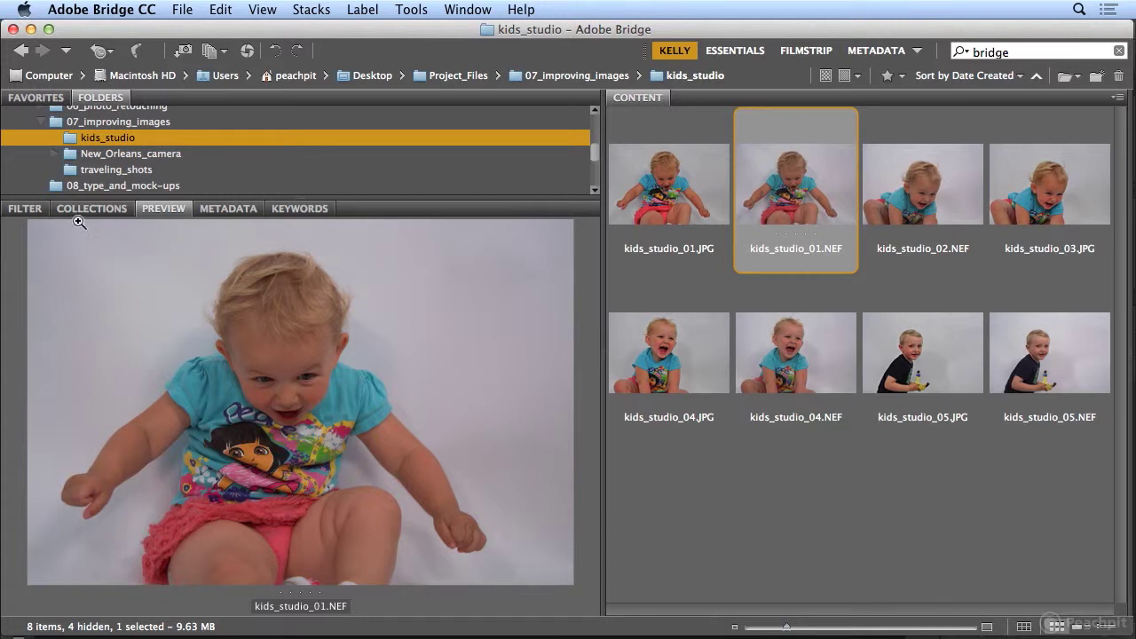
{"action": "left_click", "coordinate": [24, 210]}
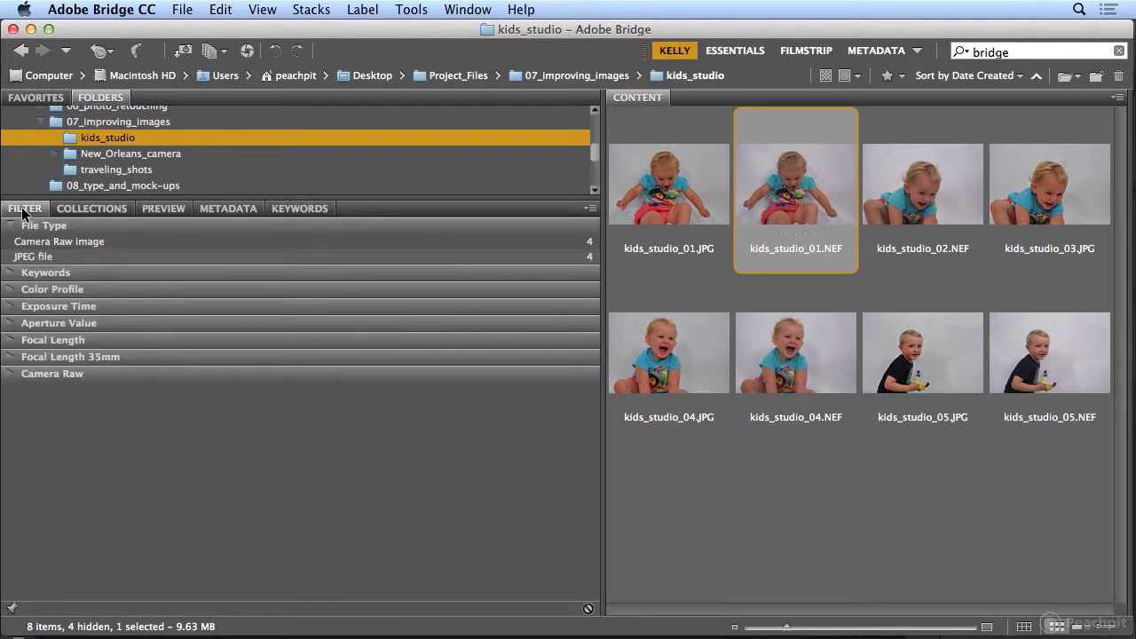
{"action": "left_click", "coordinate": [10, 243]}
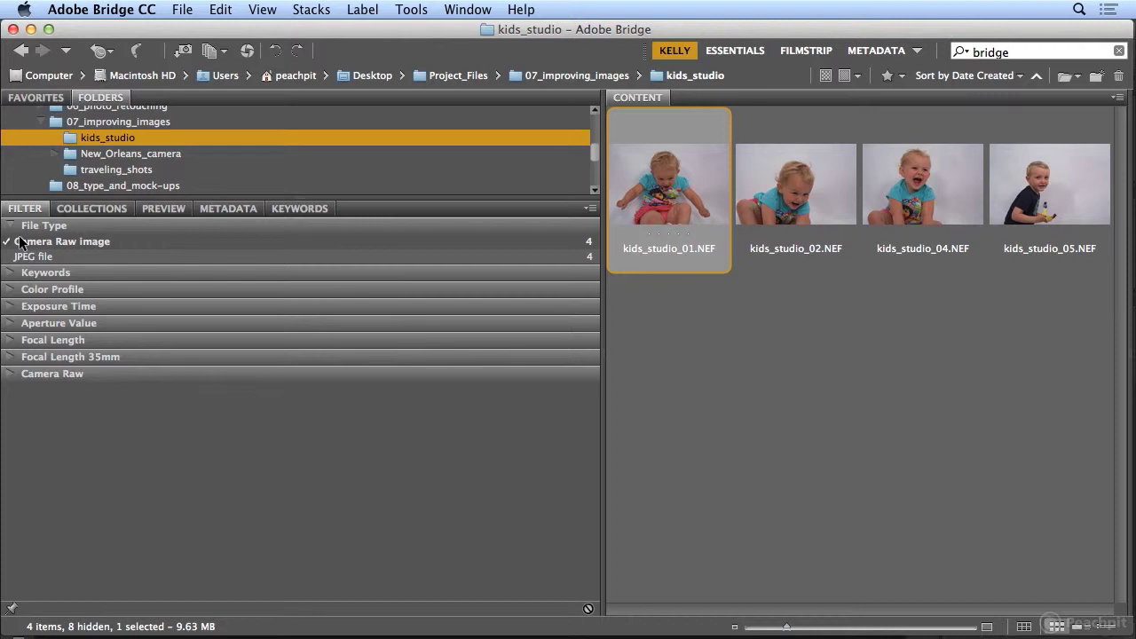
{"action": "left_click", "coordinate": [172, 208]}
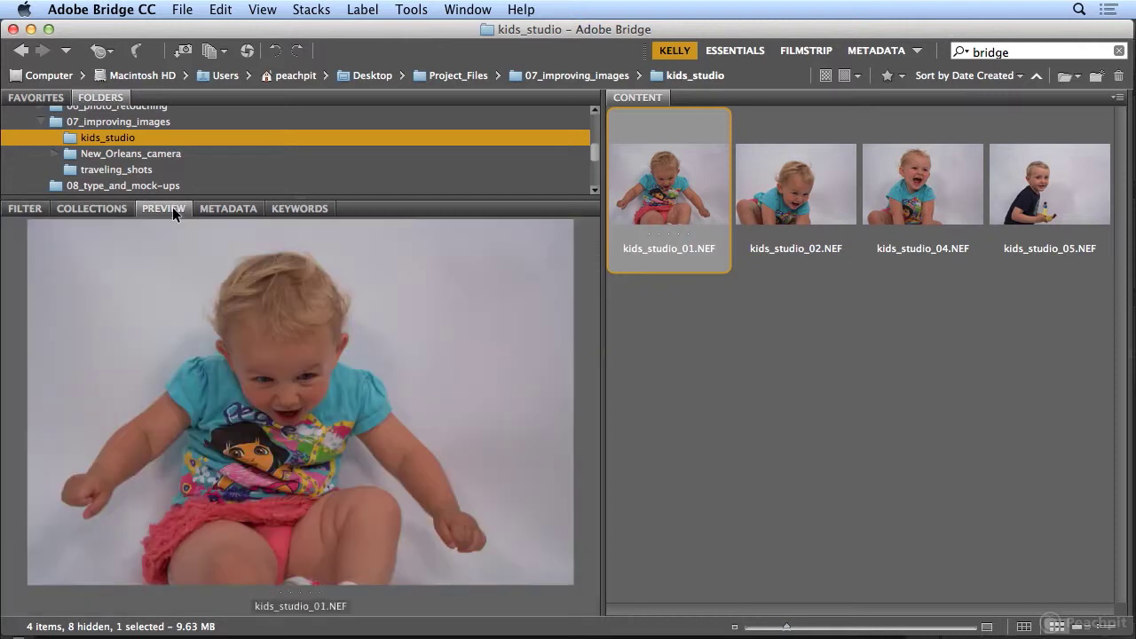
{"action": "double_click", "coordinate": [671, 191]}
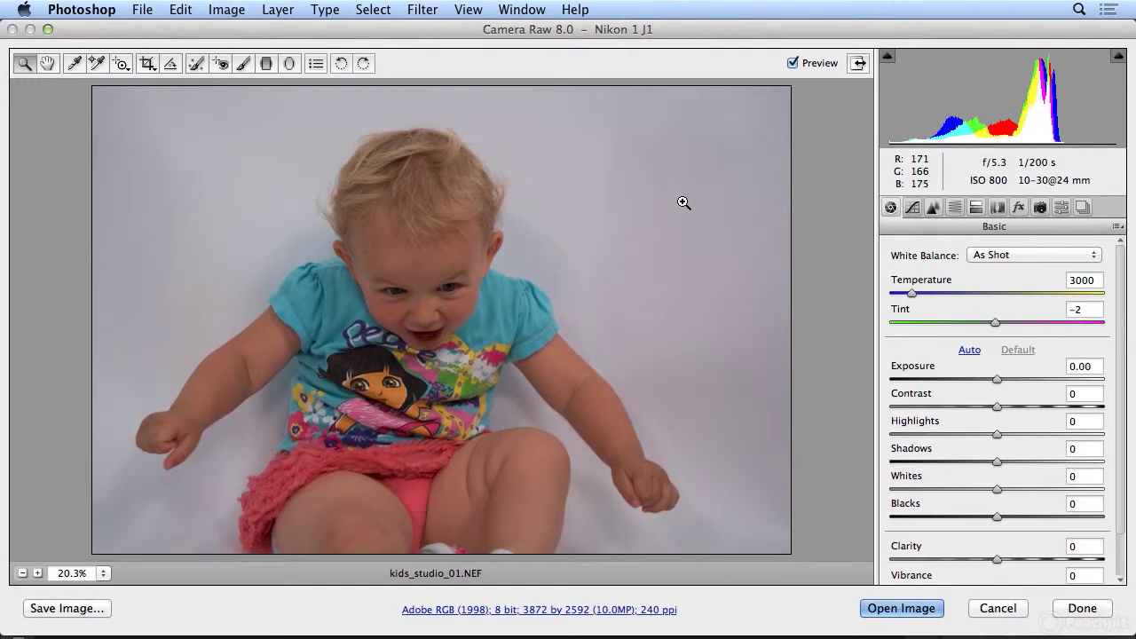
- Set Exposure to +1.20, Contrast to +3, Shadows to +45 and Blacks to -53, and compare the photo with its unedited version
{"action": "left_click_drag", "start_coordinate": [995, 376], "coordinate": [1021, 372]}
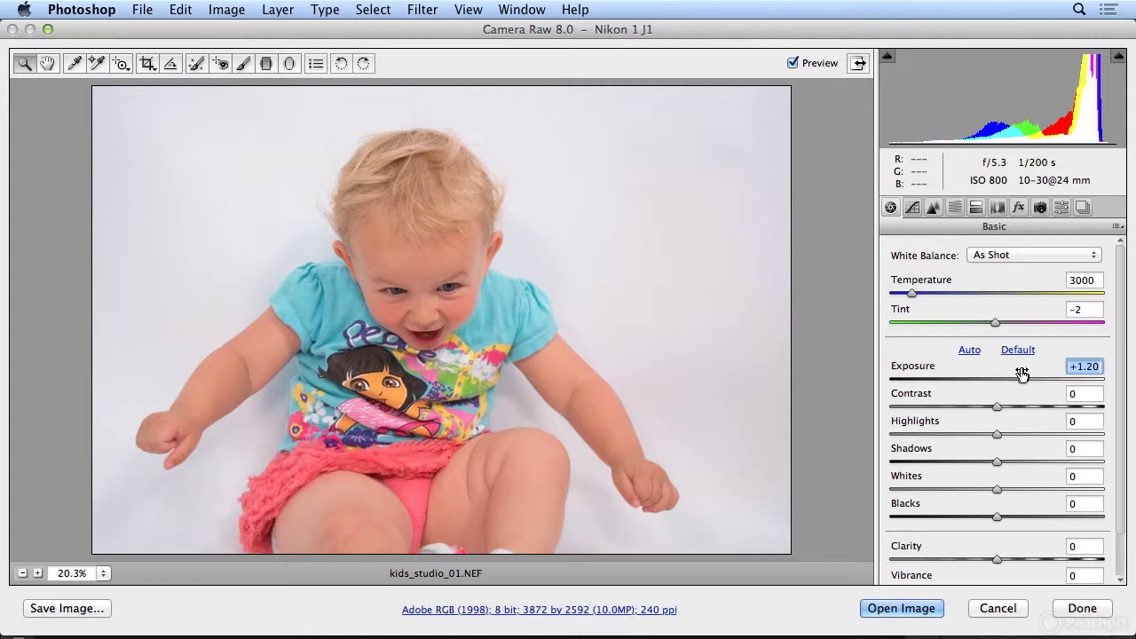
{"action": "mouse_move", "coordinate": [1003, 406]}
{"action": "left_mouse_down"}
{"action": "mouse_move", "coordinate": [1028, 407]}
{"action": "mouse_move", "coordinate": [1007, 404]}
{"action": "left_mouse_up"}
{"action": "left_click_drag", "start_coordinate": [998, 517], "coordinate": [963, 517]}
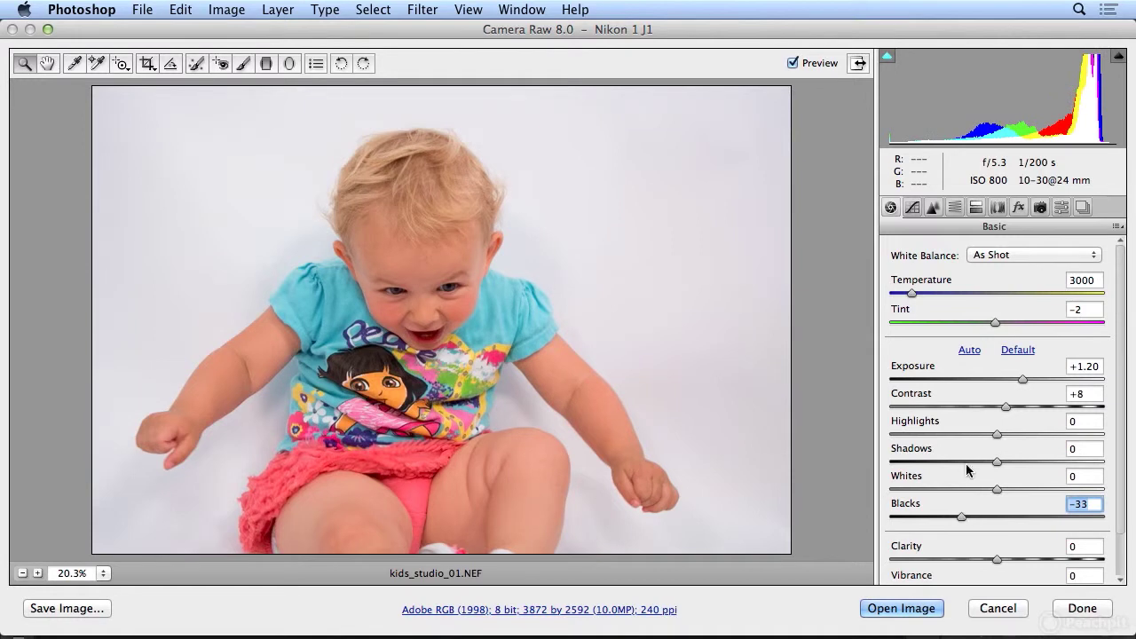
{"action": "mouse_move", "coordinate": [1005, 407]}
{"action": "left_mouse_down"}
{"action": "mouse_move", "coordinate": [1057, 410]}
{"action": "mouse_move", "coordinate": [987, 421]}
{"action": "mouse_move", "coordinate": [1003, 419]}
{"action": "left_mouse_up"}
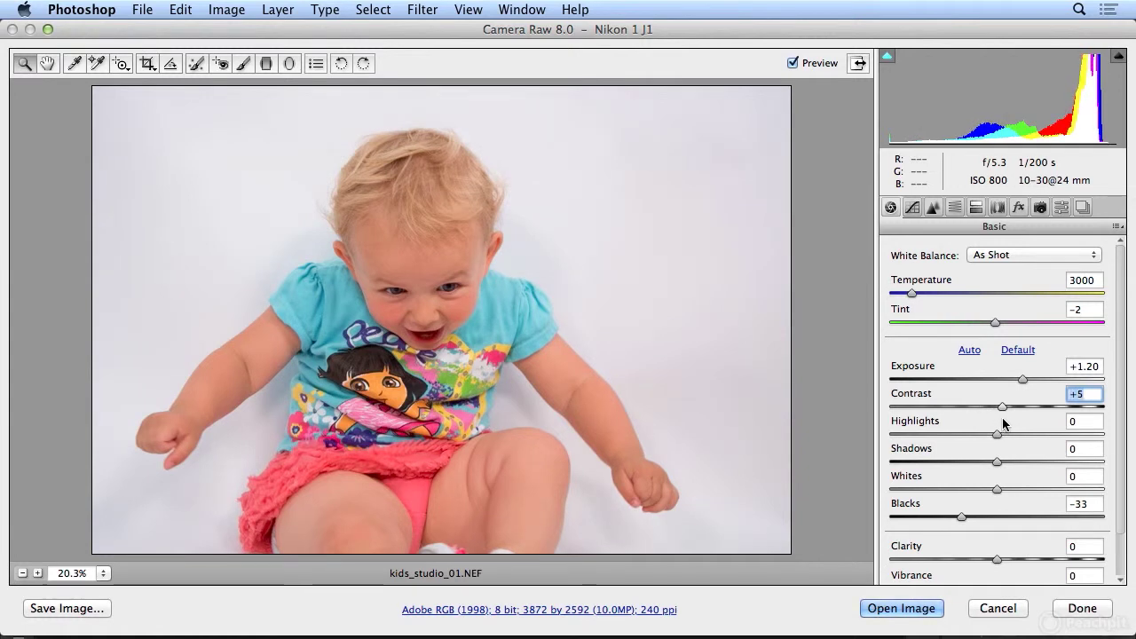
{"action": "left_click_drag", "start_coordinate": [1004, 425], "coordinate": [1046, 462]}
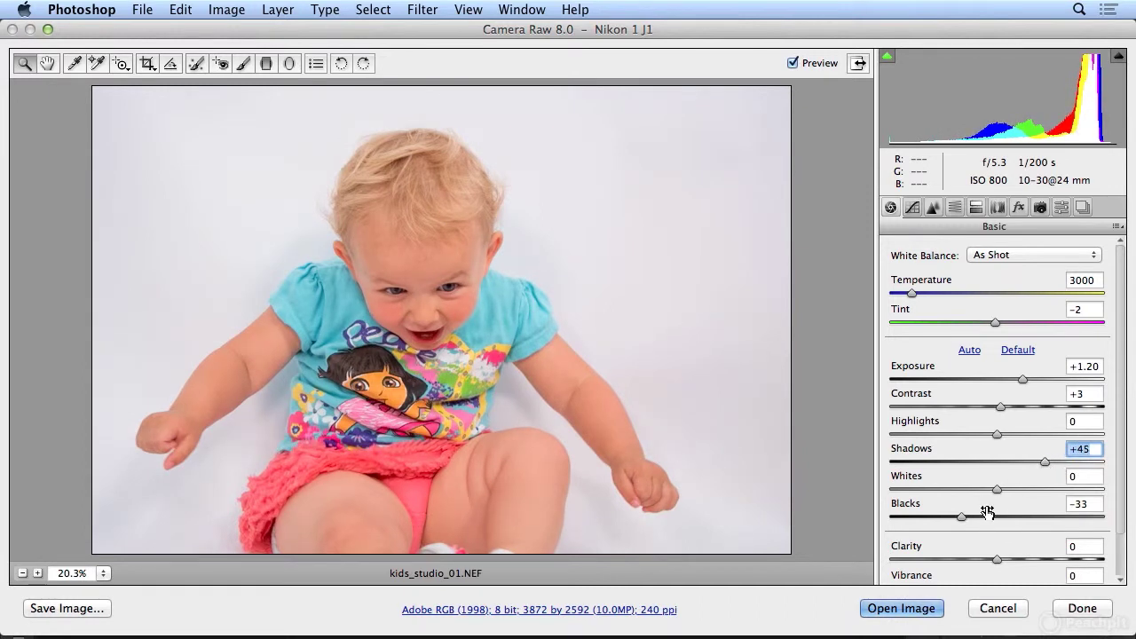
{"action": "left_click_drag", "start_coordinate": [961, 515], "coordinate": [942, 524]}
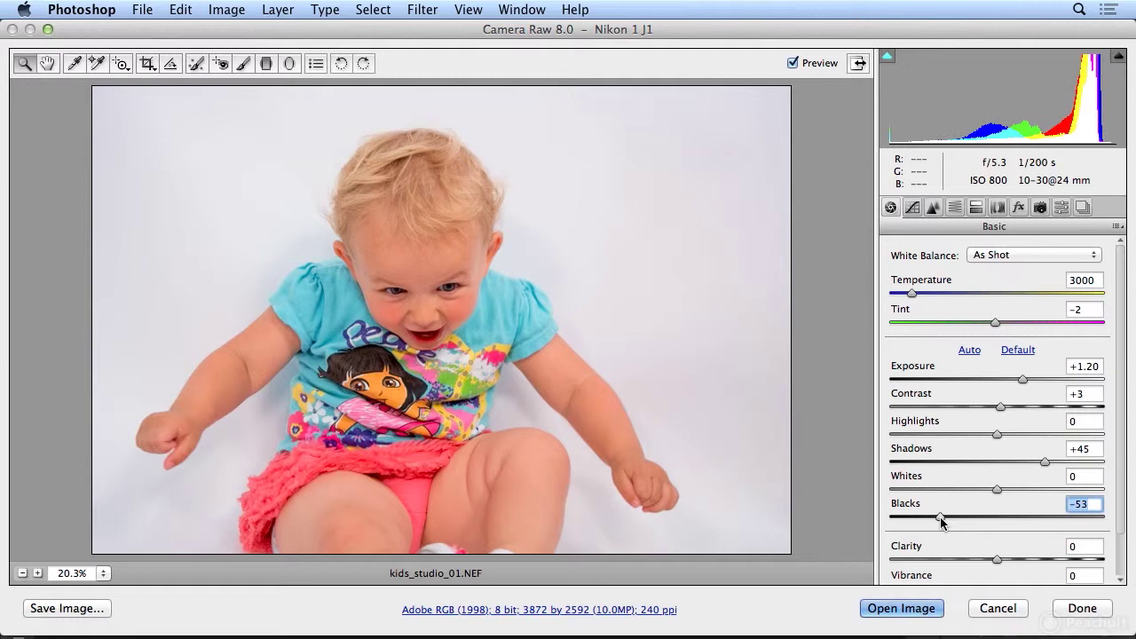
{"action": "left_click", "coordinate": [807, 66]}
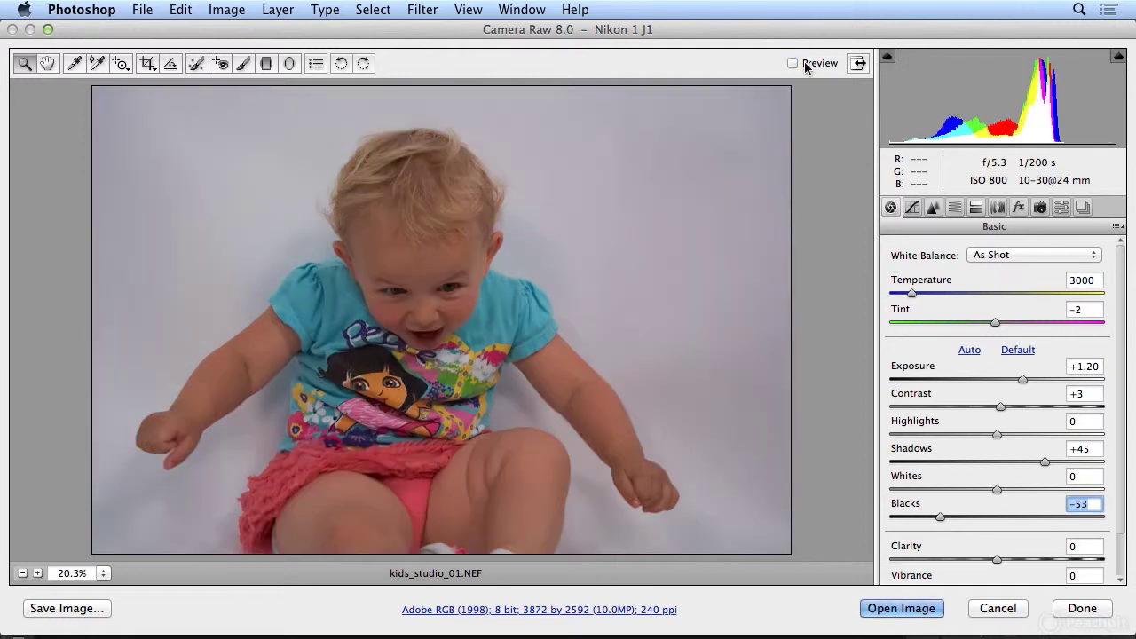
{"action": "left_click", "coordinate": [806, 66]}
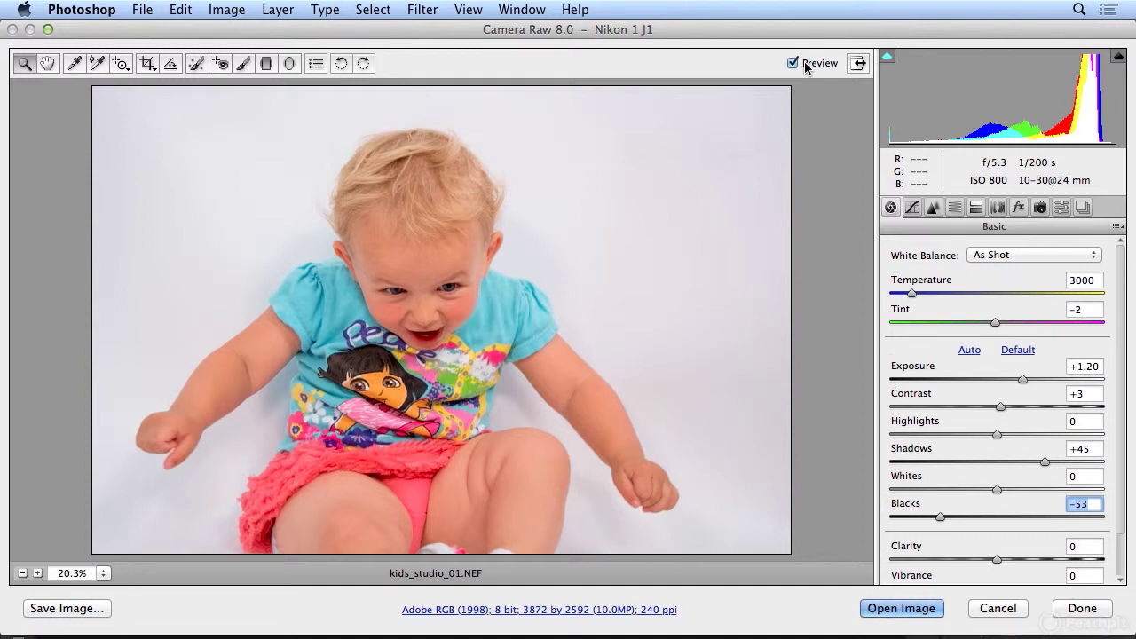
{"action": "left_click", "coordinate": [806, 66]}
{"action": "left_click", "coordinate": [807, 67]}
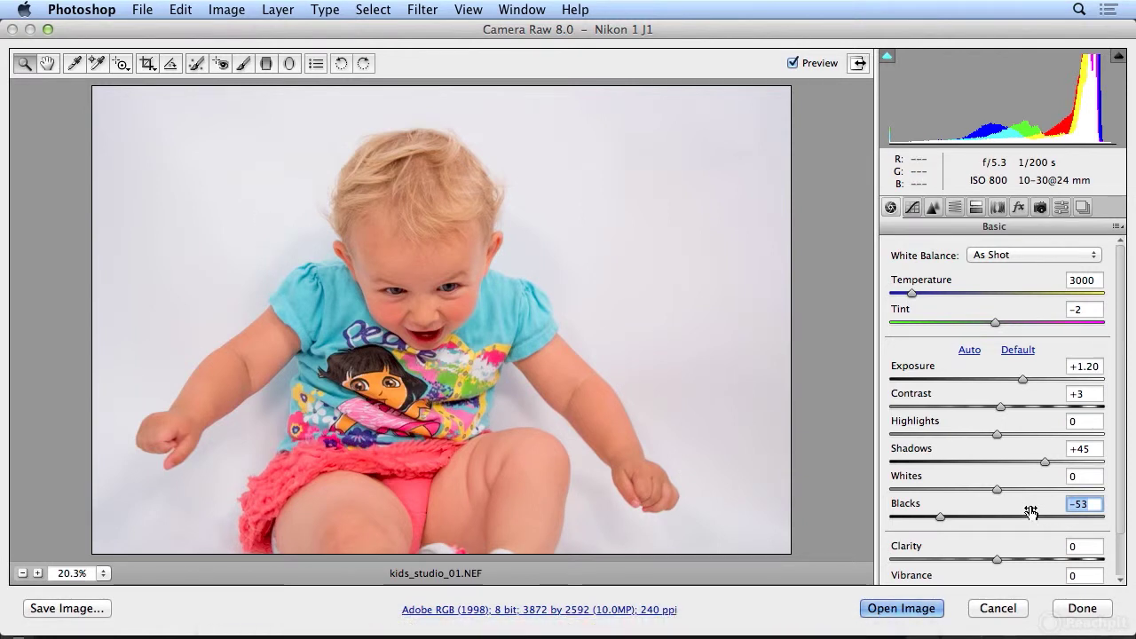
- Set Whites to +33 and Highlights to -1, and compare the result with the original photo
{"action": "left_click_drag", "start_coordinate": [997, 489], "coordinate": [1031, 488]}
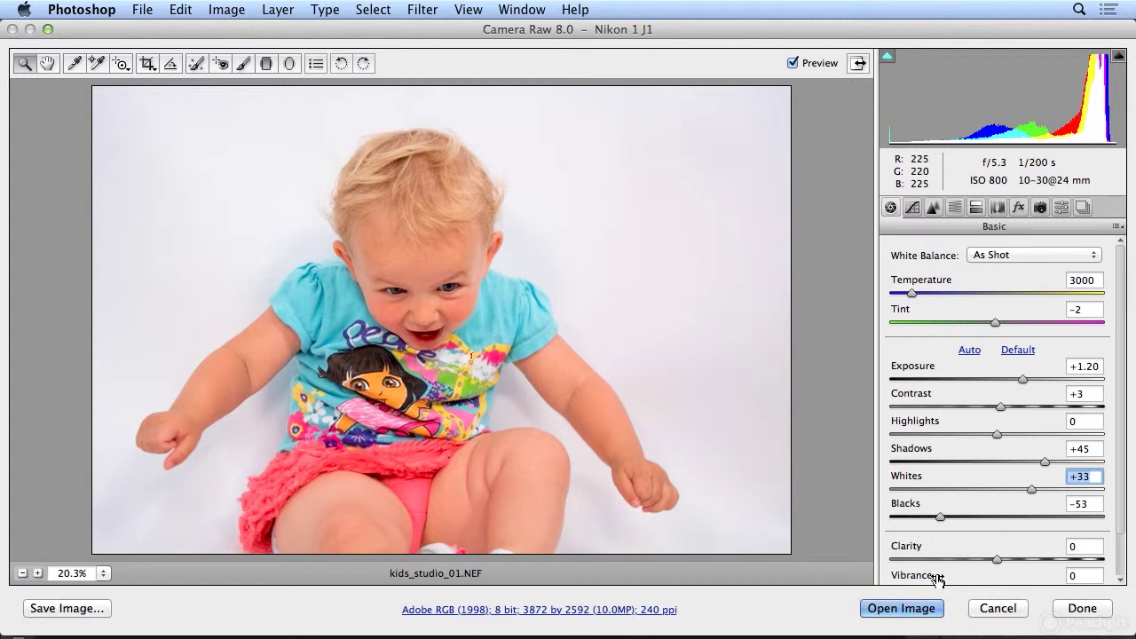
{"action": "mouse_move", "coordinate": [995, 435]}
{"action": "left_mouse_down"}
{"action": "mouse_move", "coordinate": [1097, 432]}
{"action": "mouse_move", "coordinate": [925, 444]}
{"action": "mouse_move", "coordinate": [1020, 434]}
{"action": "mouse_move", "coordinate": [981, 435]}
{"action": "mouse_move", "coordinate": [998, 436]}
{"action": "left_mouse_up"}
{"action": "type", "text": "0"}
{"action": "key", "text": "Return"}
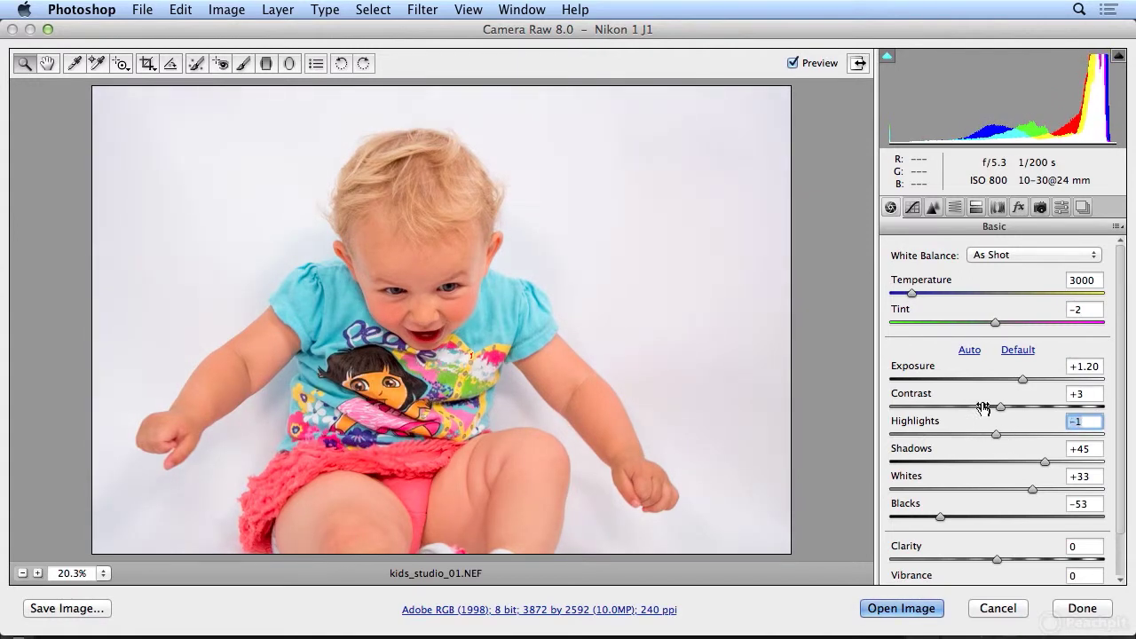
{"action": "left_click", "coordinate": [805, 63]}
{"action": "left_click", "coordinate": [805, 63]}
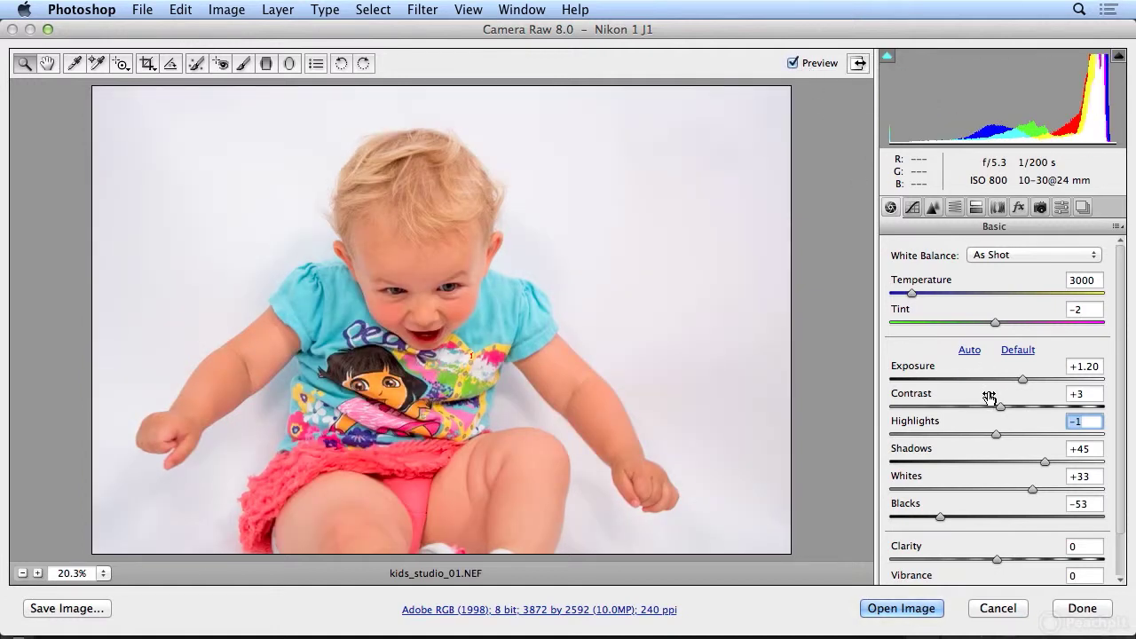
- Set Vibrance to +28 and Clarity to +12, and accept the raw adjustments without opening the image
{"action": "scroll", "coordinate": [987, 399], "scroll_direction": "down", "scroll_amount": 2}
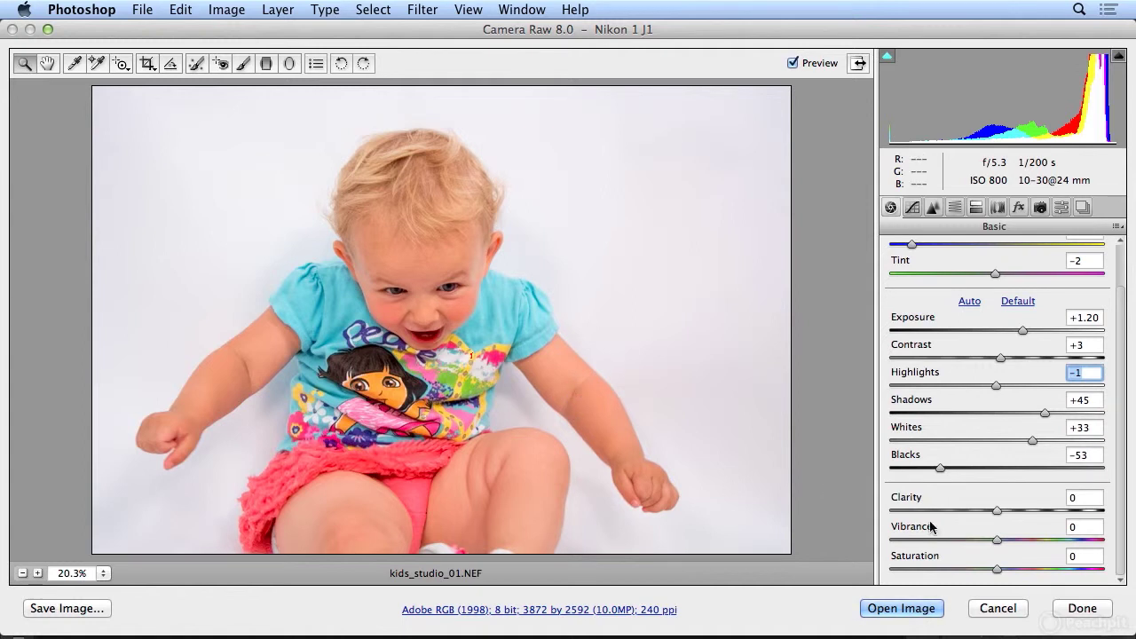
{"action": "left_click", "coordinate": [998, 542]}
{"action": "mouse_move", "coordinate": [998, 543]}
{"action": "left_mouse_down"}
{"action": "mouse_move", "coordinate": [1084, 540]}
{"action": "mouse_move", "coordinate": [998, 538]}
{"action": "mouse_move", "coordinate": [1010, 536]}
{"action": "left_mouse_up"}
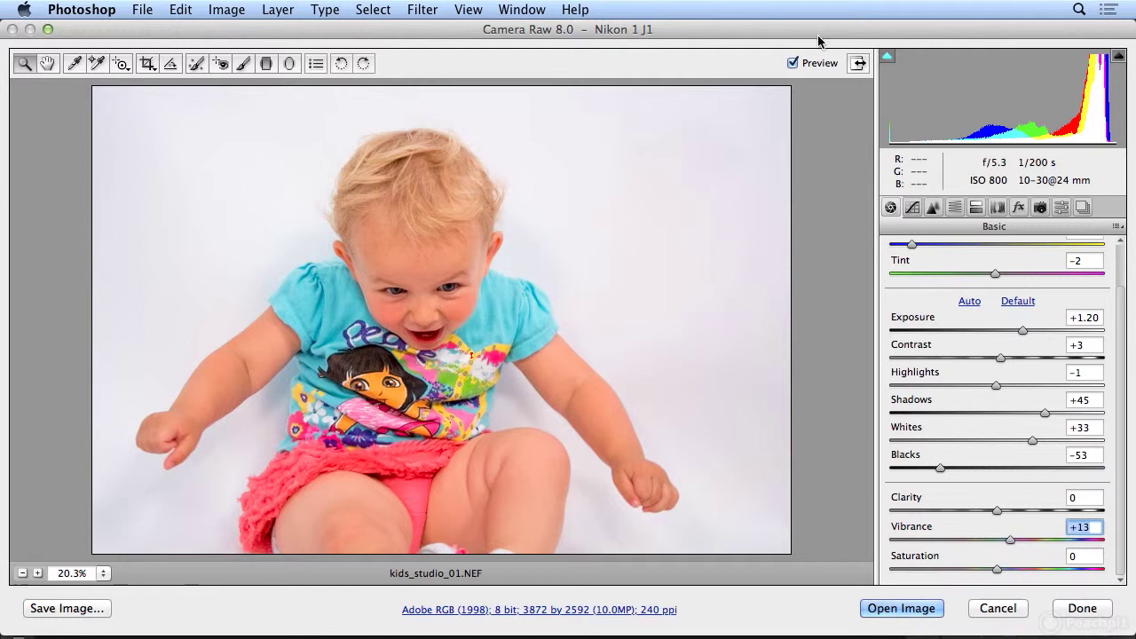
{"action": "left_click", "coordinate": [810, 64]}
{"action": "left_click", "coordinate": [811, 64]}
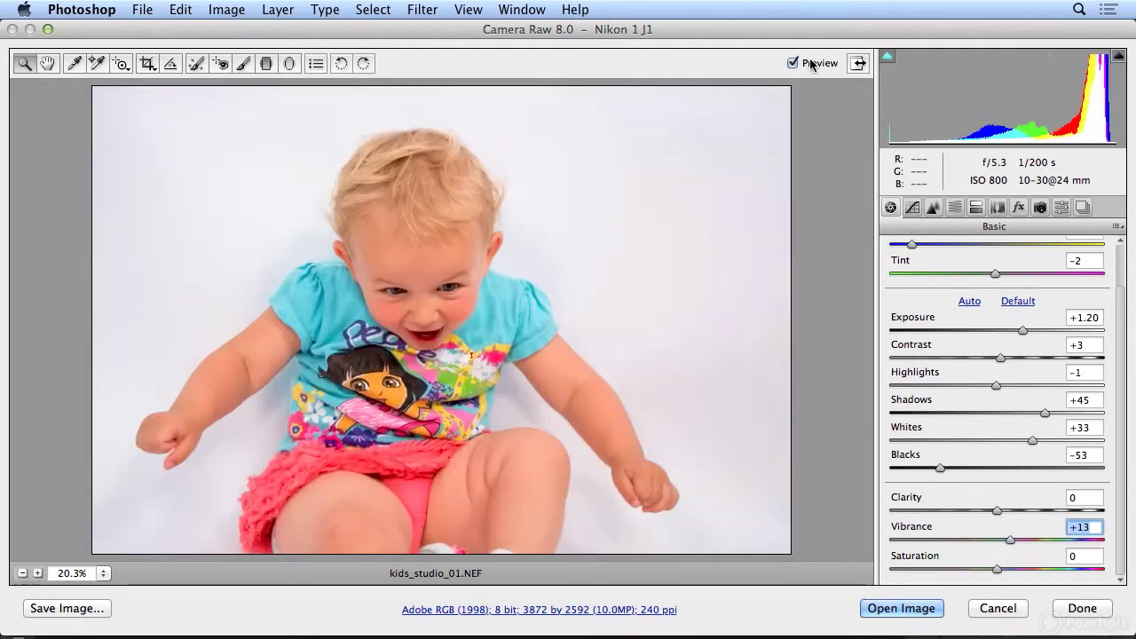
{"action": "double_click", "coordinate": [1010, 540]}
{"action": "left_click_drag", "start_coordinate": [997, 540], "coordinate": [1034, 539]}
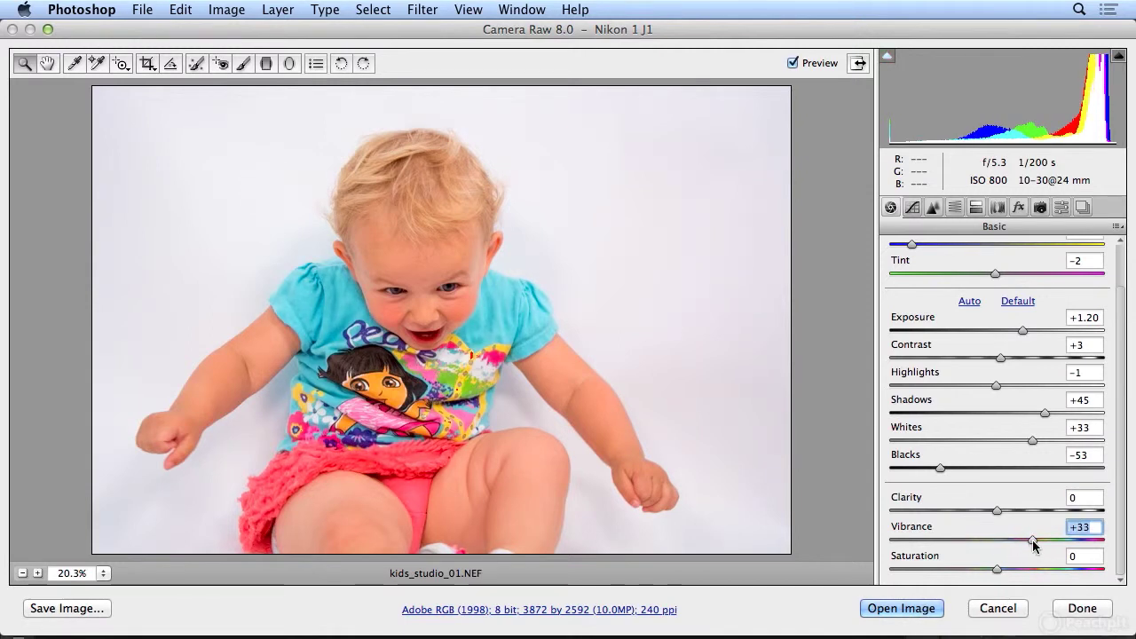
{"action": "double_click", "coordinate": [1034, 540]}
{"action": "left_click_drag", "start_coordinate": [1000, 544], "coordinate": [1027, 537]}
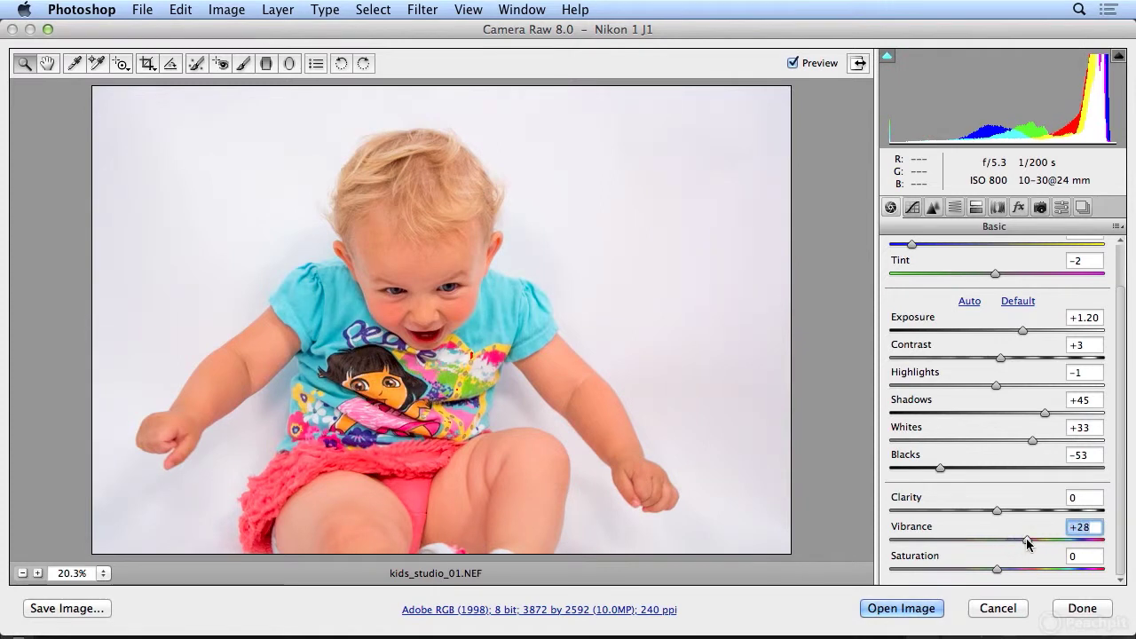
{"action": "mouse_move", "coordinate": [998, 514]}
{"action": "left_mouse_down"}
{"action": "mouse_move", "coordinate": [1088, 519]}
{"action": "mouse_move", "coordinate": [986, 522]}
{"action": "mouse_move", "coordinate": [1033, 512]}
{"action": "mouse_move", "coordinate": [1010, 512]}
{"action": "left_mouse_up"}
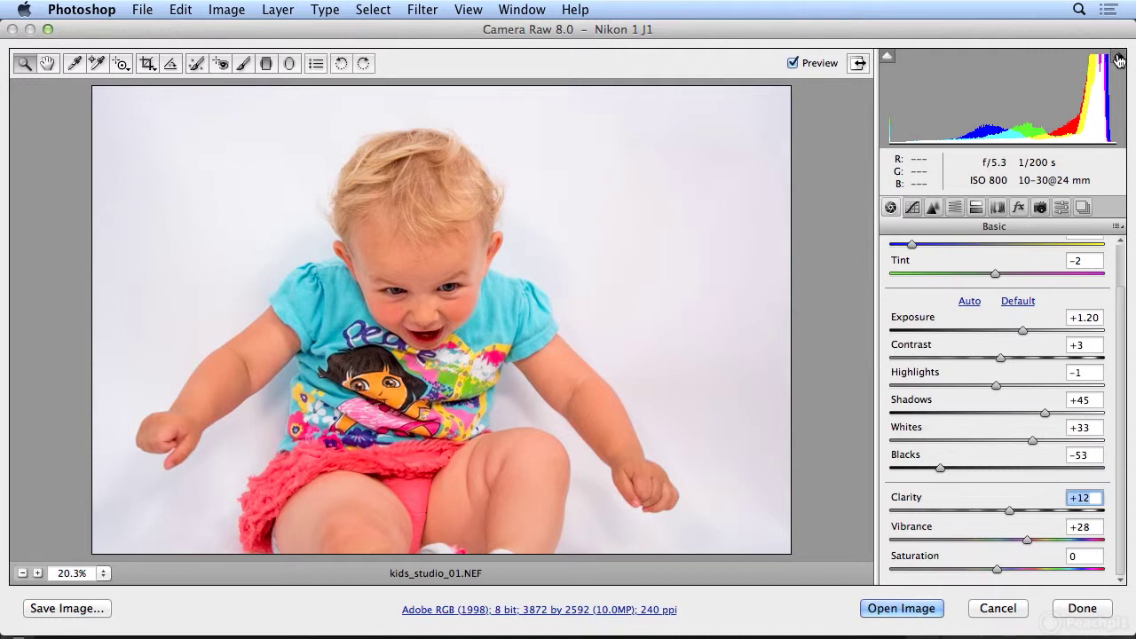
{"action": "left_click", "coordinate": [1057, 609]}
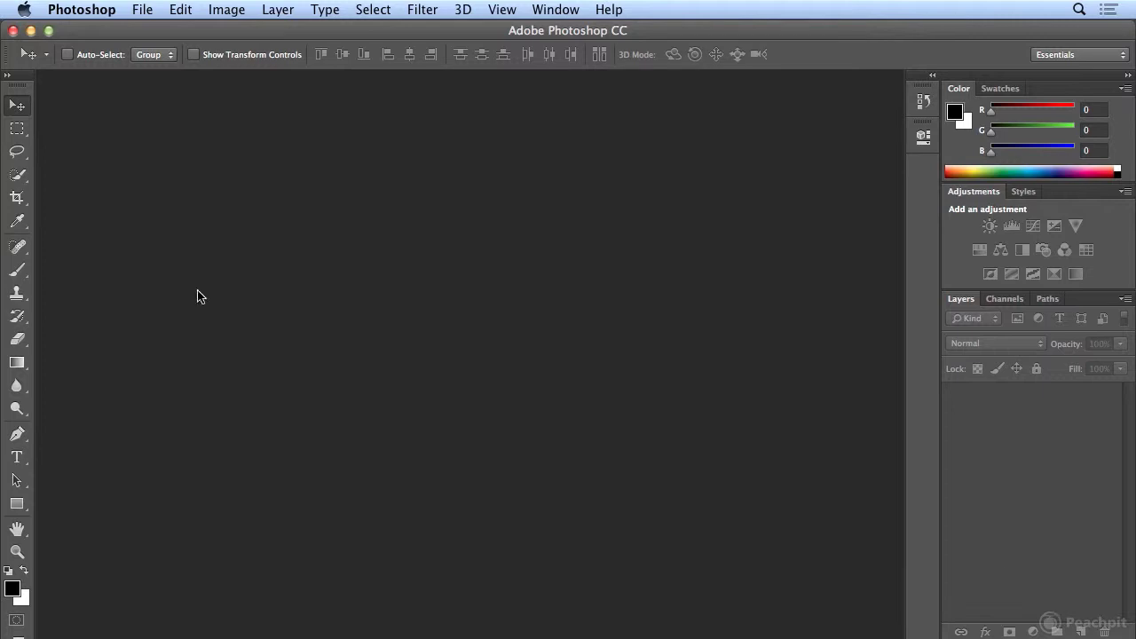
- Switch to Adobe Bridge and preview the unedited kids_studio_02.NEF and kids_studio_04.NEF files
{"action": "left_click", "coordinate": [142, 9]}
{"action": "left_click", "coordinate": [145, 69]}
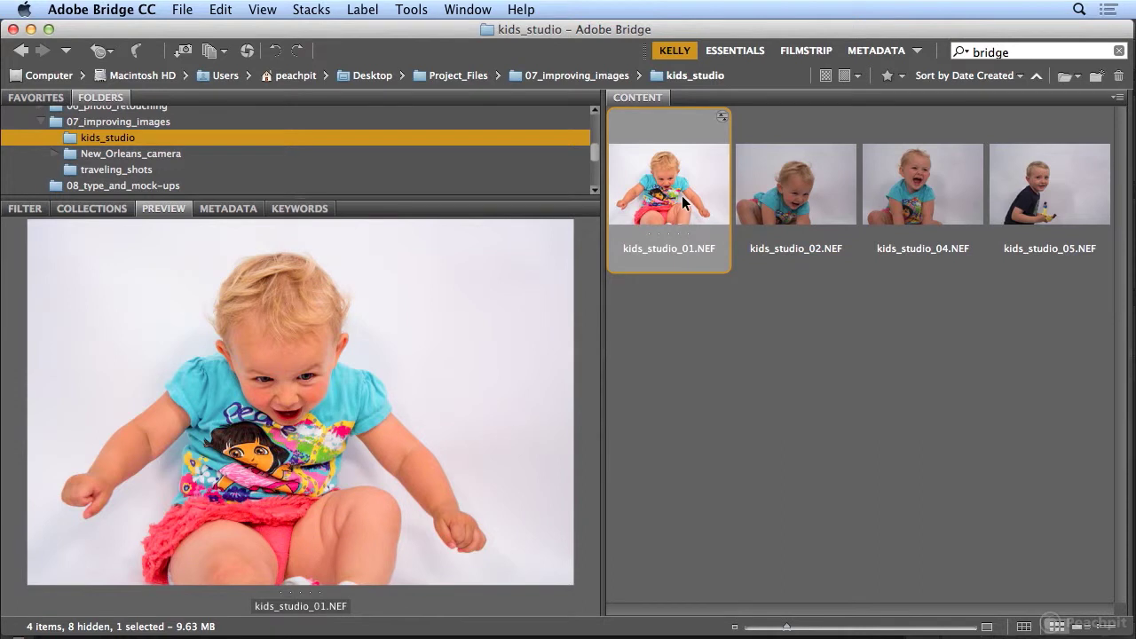
{"action": "left_click", "coordinate": [848, 209]}
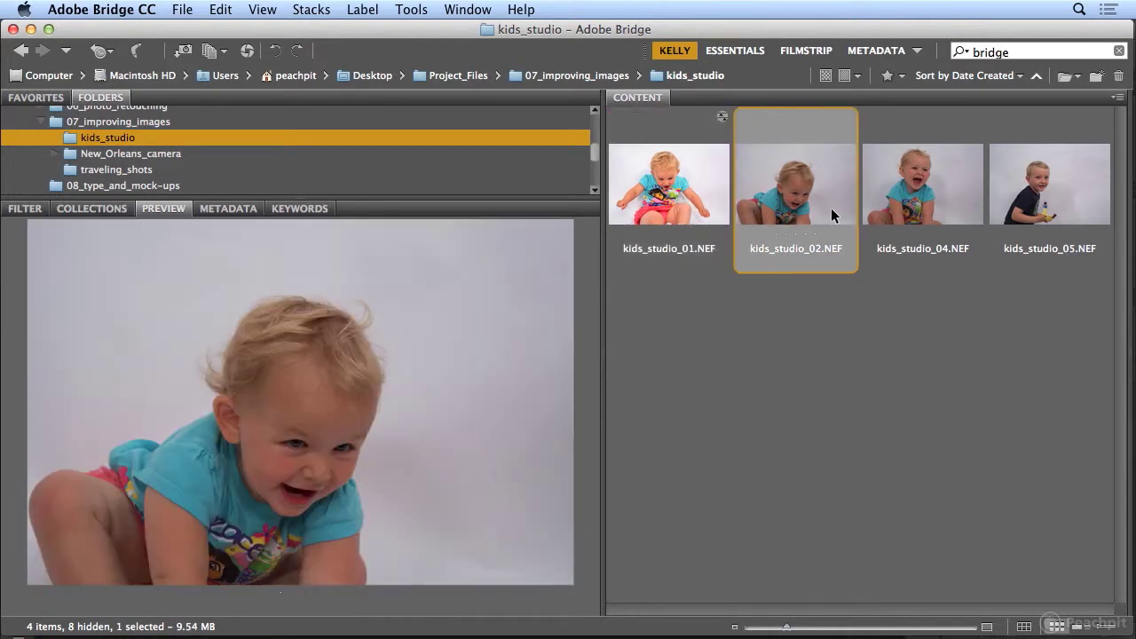
{"action": "left_click", "coordinate": [910, 206]}
{"action": "left_click", "coordinate": [764, 204]}
- Copy the Camera Raw settings of the edited kids_studio_01.NEF
{"action": "left_click", "coordinate": [692, 205]}
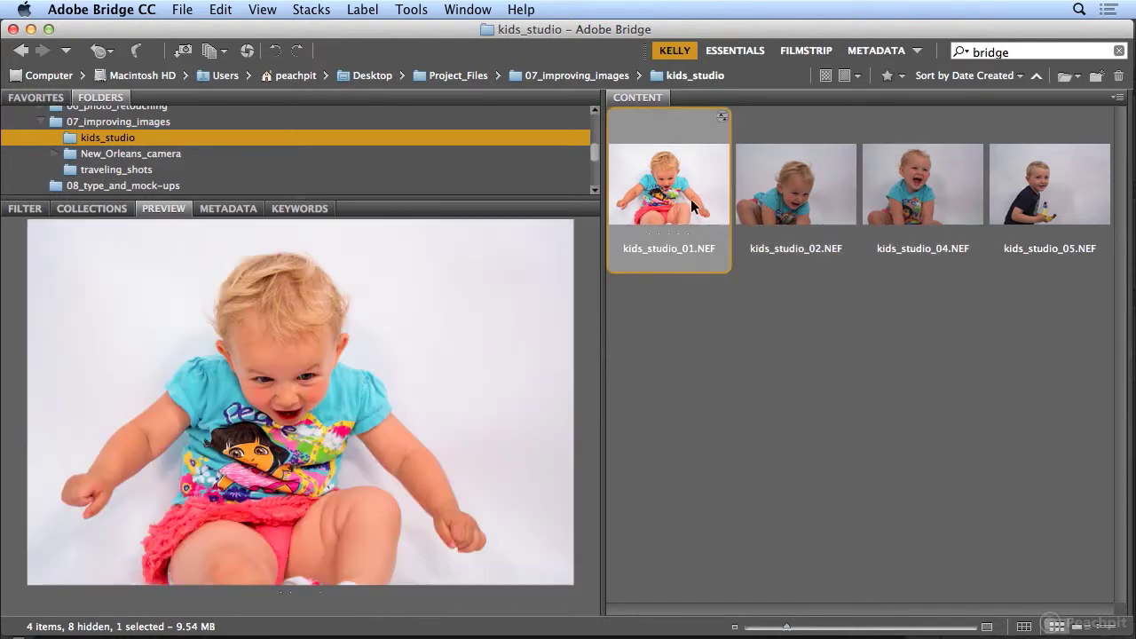
{"action": "left_click", "coordinate": [221, 9]}
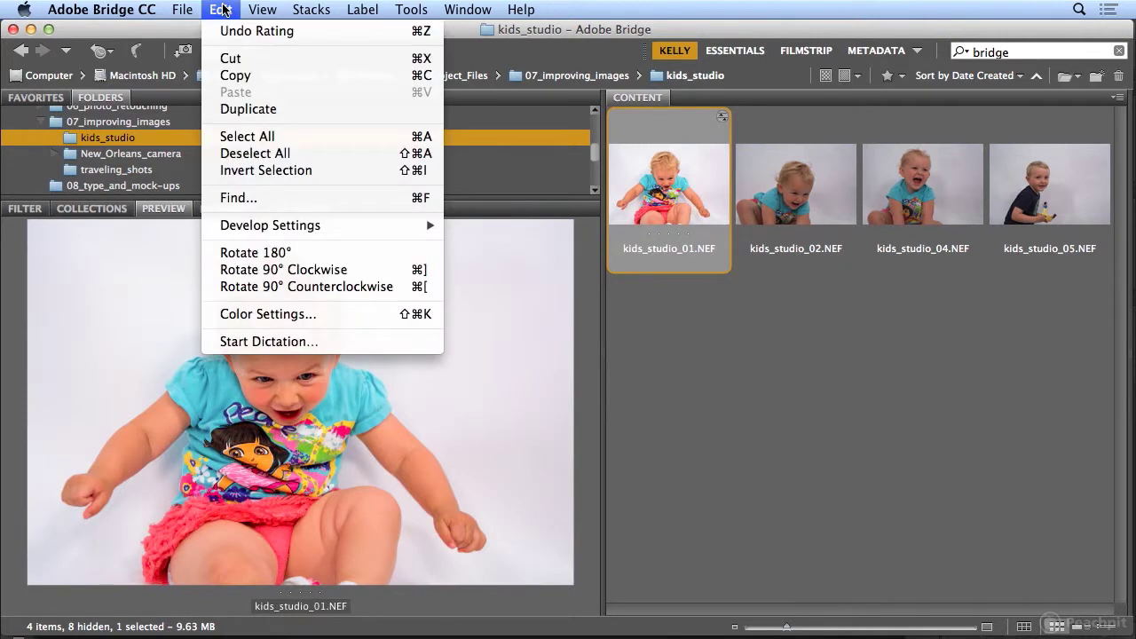
{"action": "mouse_move", "coordinate": [238, 227]}
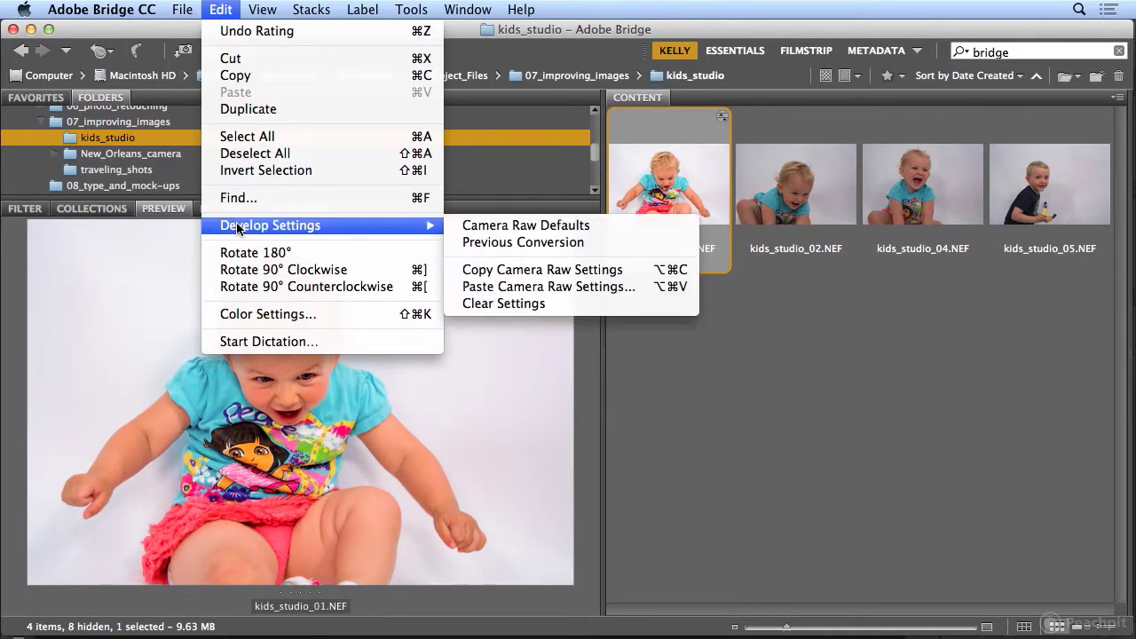
{"action": "left_click", "coordinate": [467, 270]}
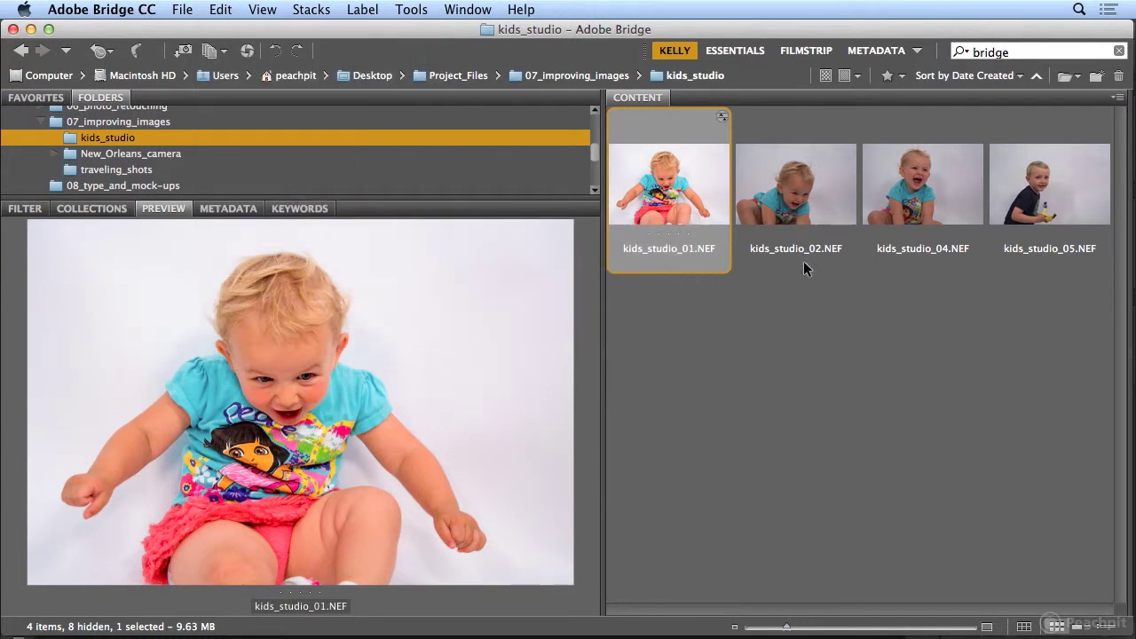
- Paste the copied Camera Raw settings onto kids_studio_02.NEF, kids_studio_04.NEF and kids_studio_05.NEF with the default subset of settings
{"action": "left_click", "coordinate": [797, 197]}
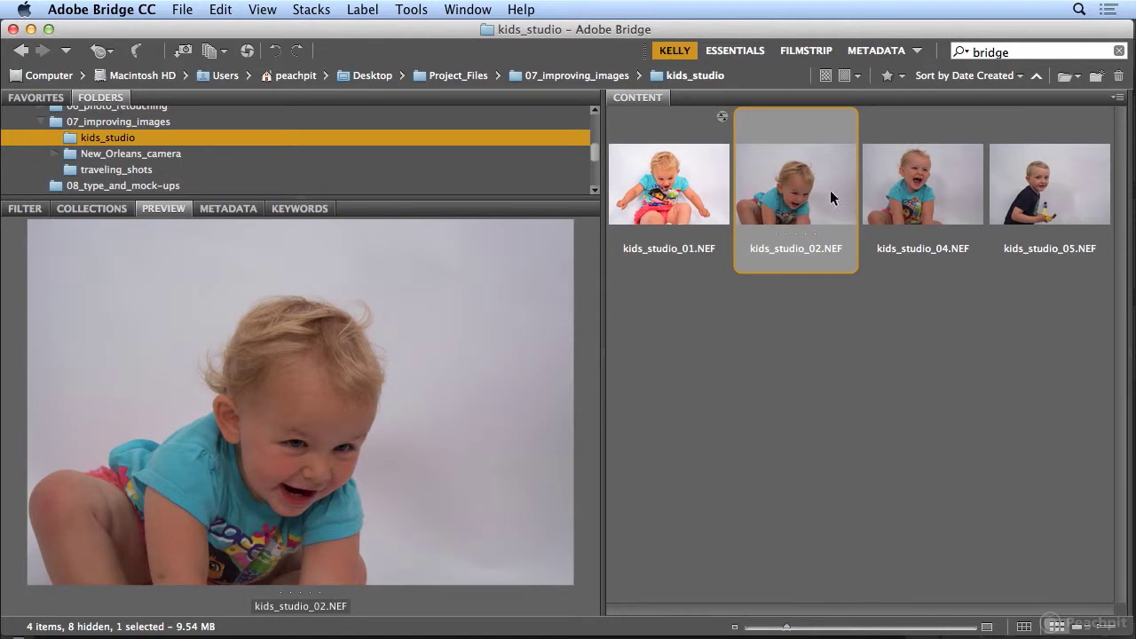
{"action": "left_click", "coordinate": [1037, 217], "text": "shift"}
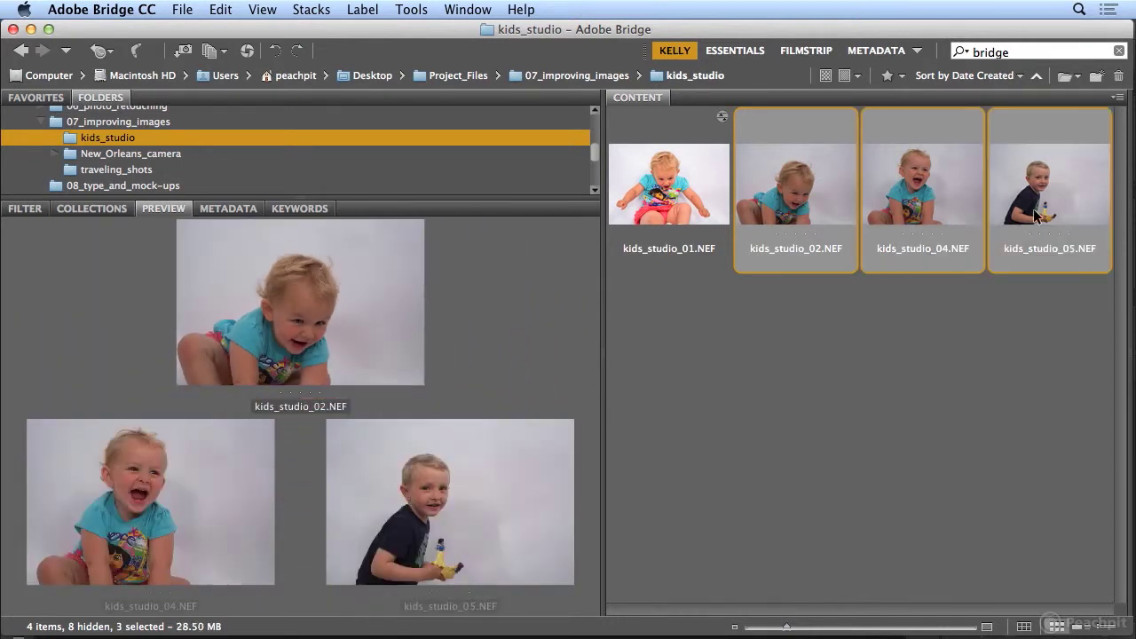
{"action": "left_click", "coordinate": [220, 9]}
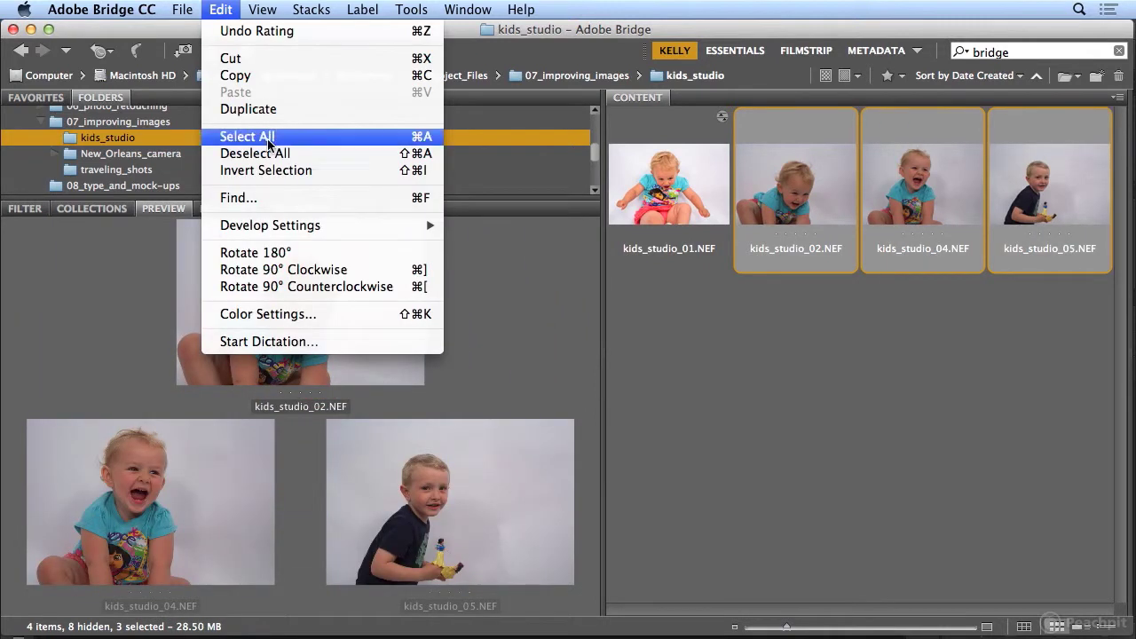
{"action": "mouse_move", "coordinate": [301, 229]}
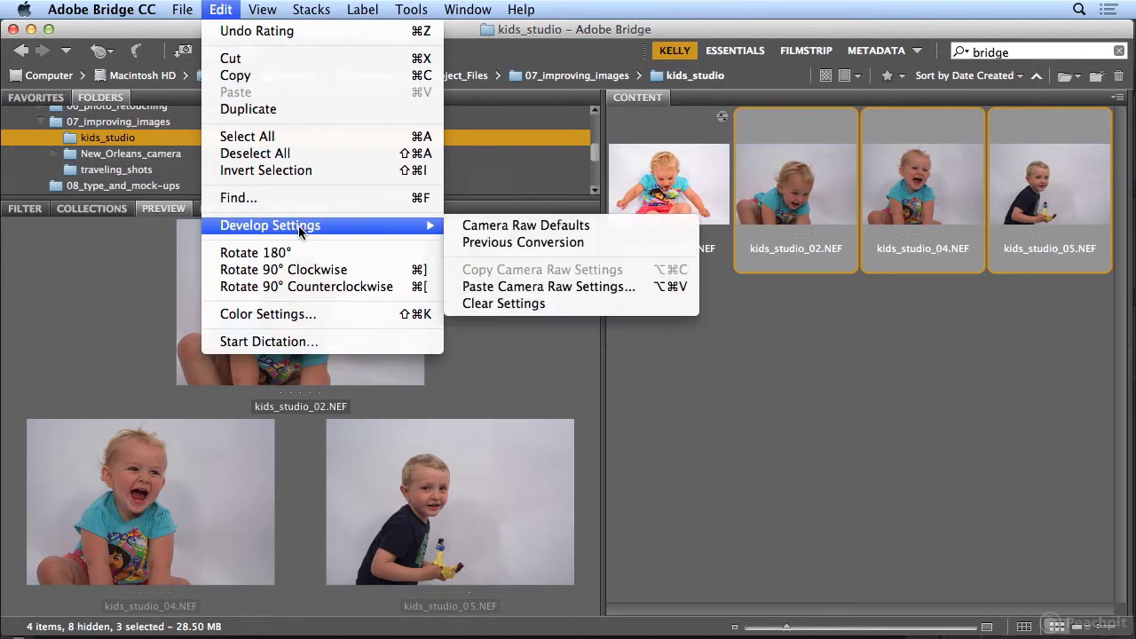
{"action": "left_click", "coordinate": [509, 288]}
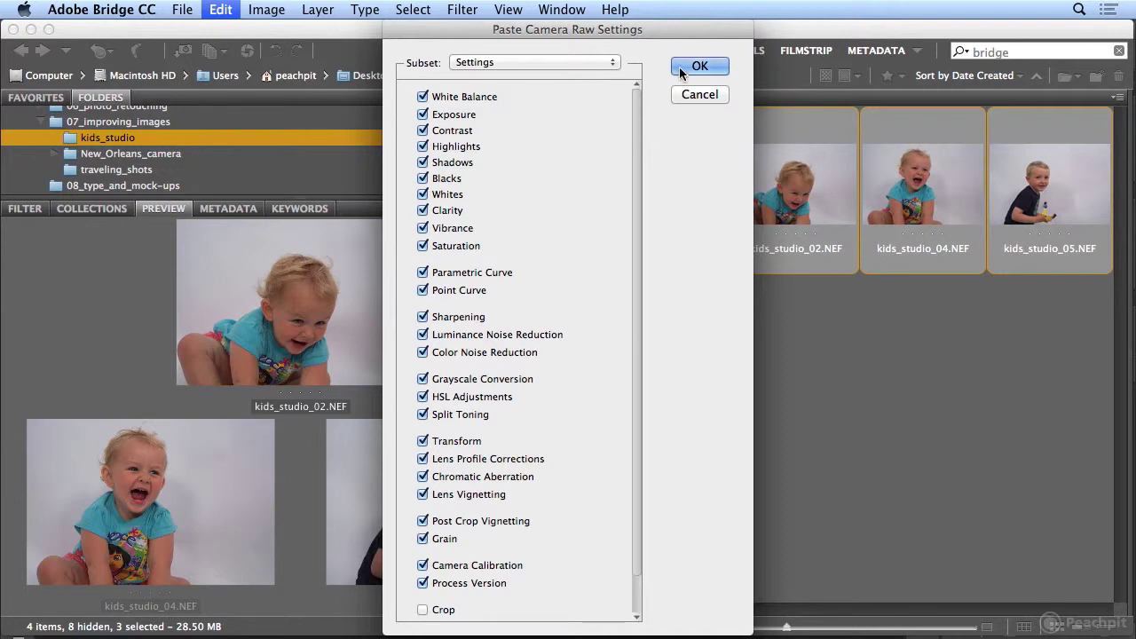
{"action": "left_click", "coordinate": [693, 66]}
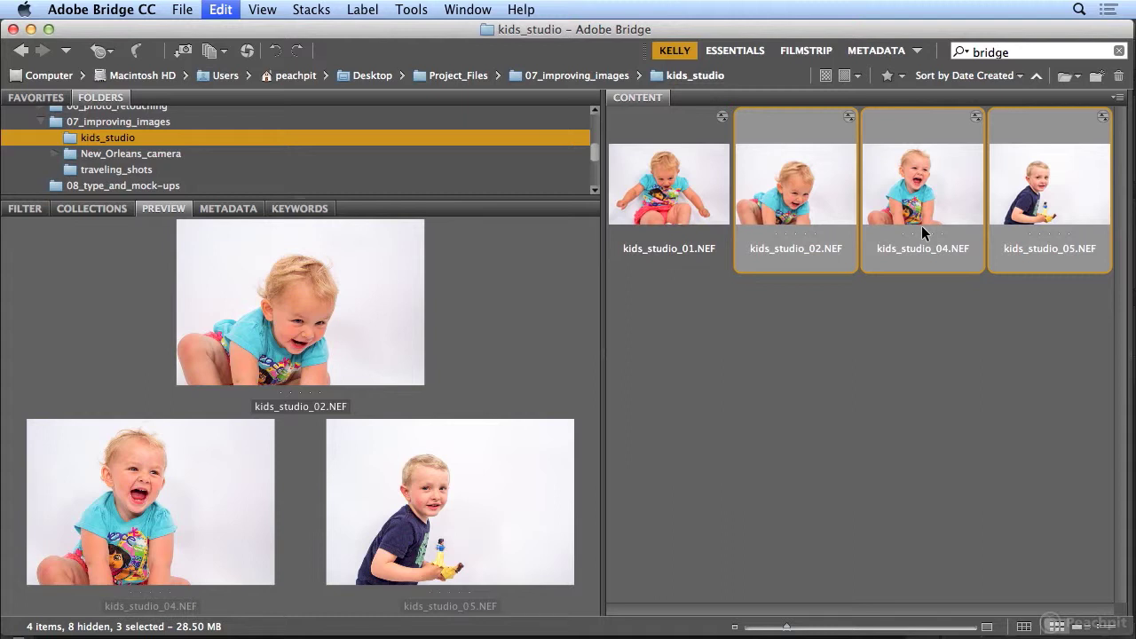
- Open kids_studio_05.NEF in Camera Raw, set Exposure to +0.65 and Blacks to -23, and accept the adjustments without opening the image
{"action": "left_click", "coordinate": [1046, 177]}
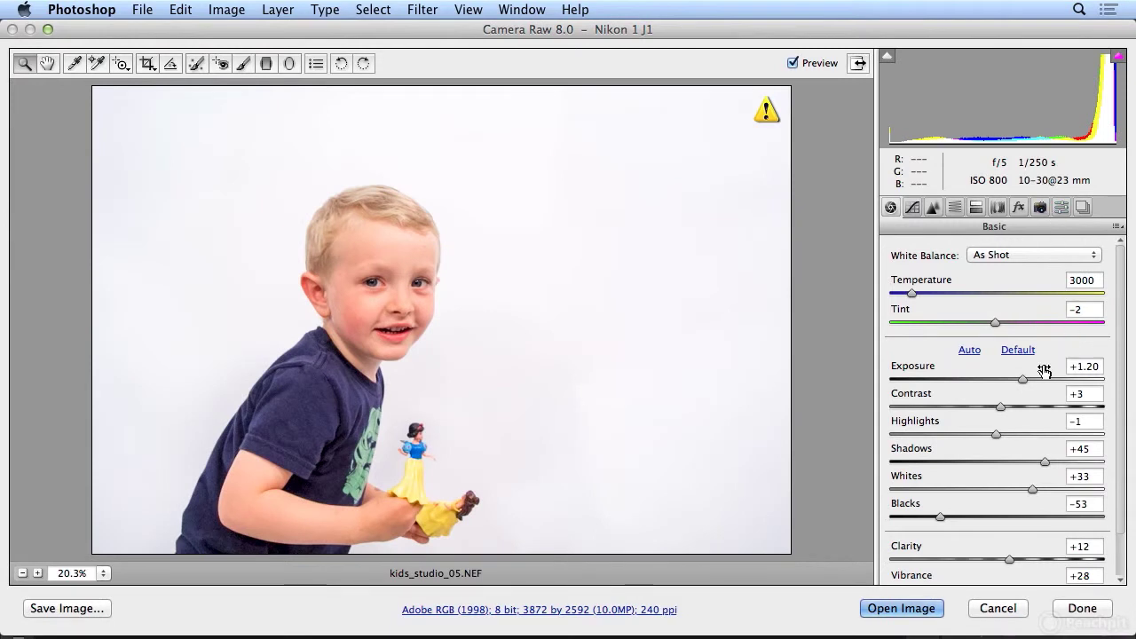
{"action": "left_click_drag", "start_coordinate": [1028, 378], "coordinate": [1013, 377]}
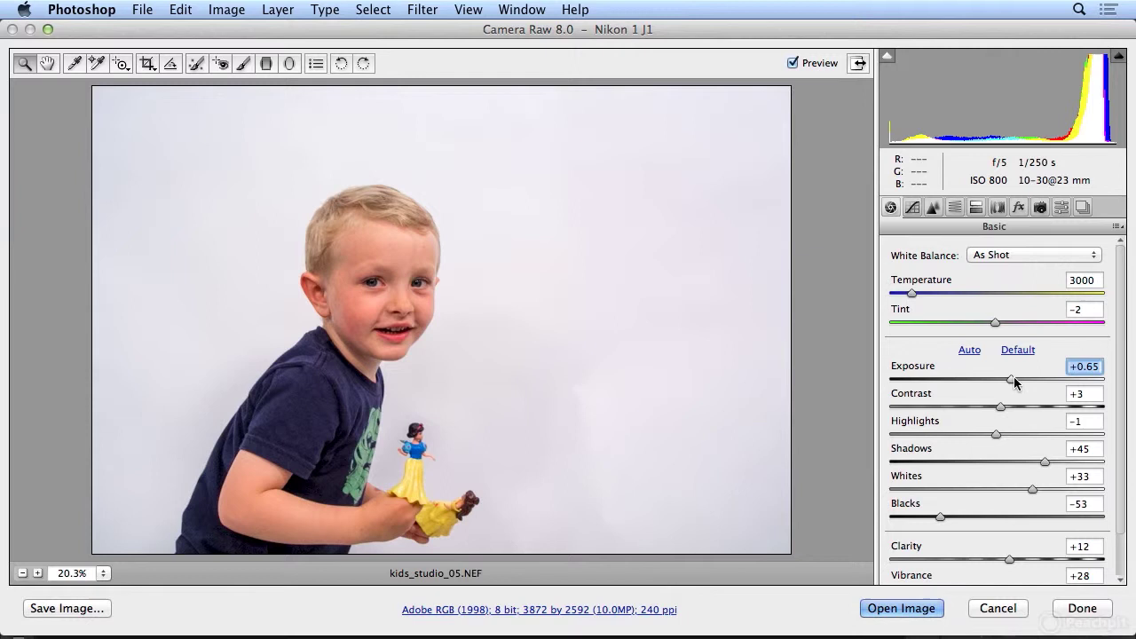
{"action": "left_click", "coordinate": [944, 517]}
{"action": "mouse_move", "coordinate": [954, 518]}
{"action": "left_mouse_down"}
{"action": "mouse_move", "coordinate": [1021, 520]}
{"action": "mouse_move", "coordinate": [977, 521]}
{"action": "left_mouse_up"}
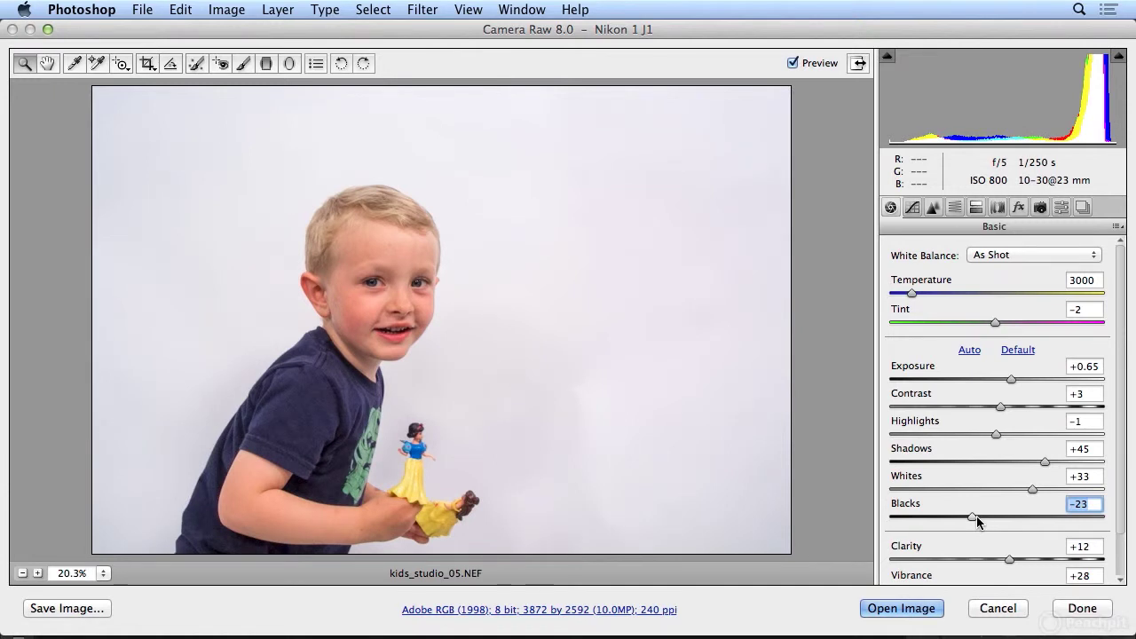
{"action": "left_click", "coordinate": [1083, 610]}
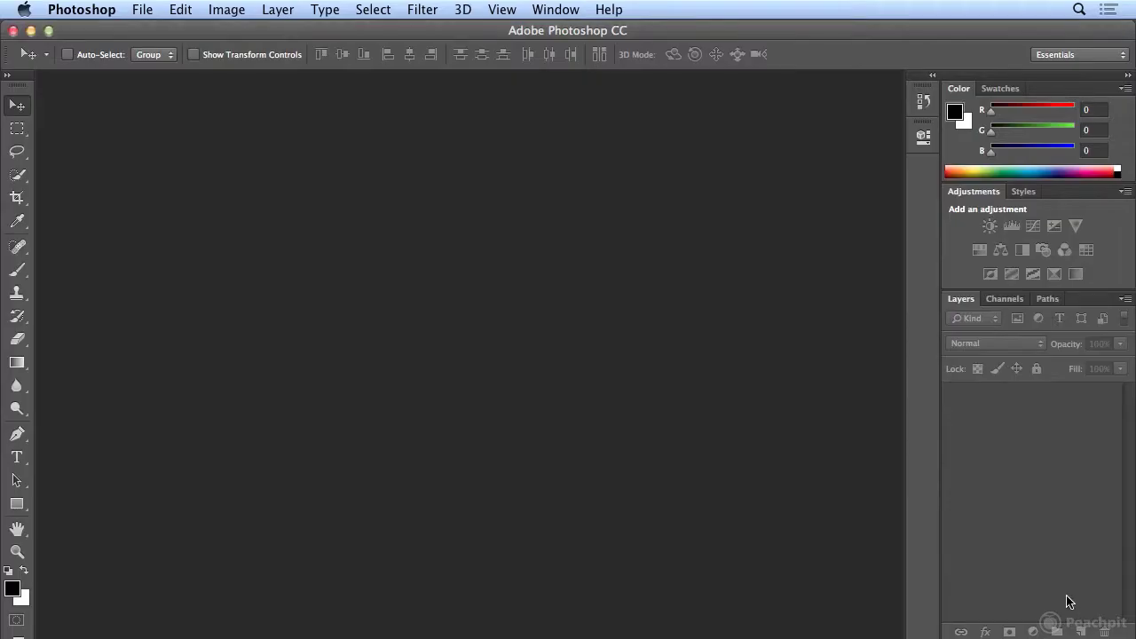
- Switch to Adobe Bridge and display the contents of the 07_improving_images folder
{"action": "key", "text": "super+Tab"}
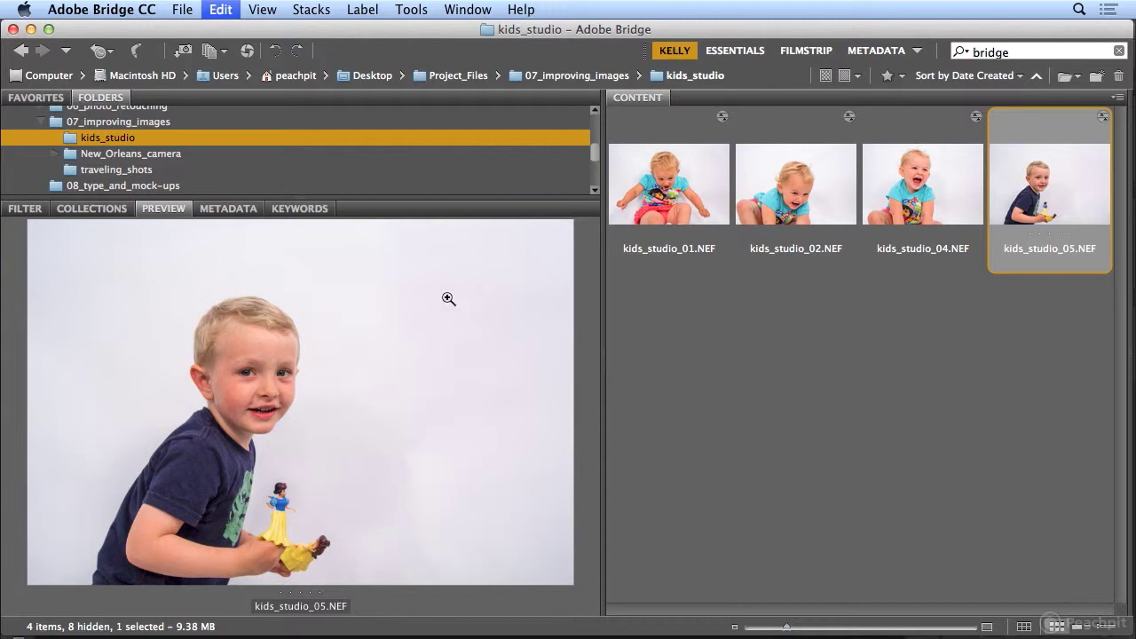
{"action": "left_click", "coordinate": [142, 126]}
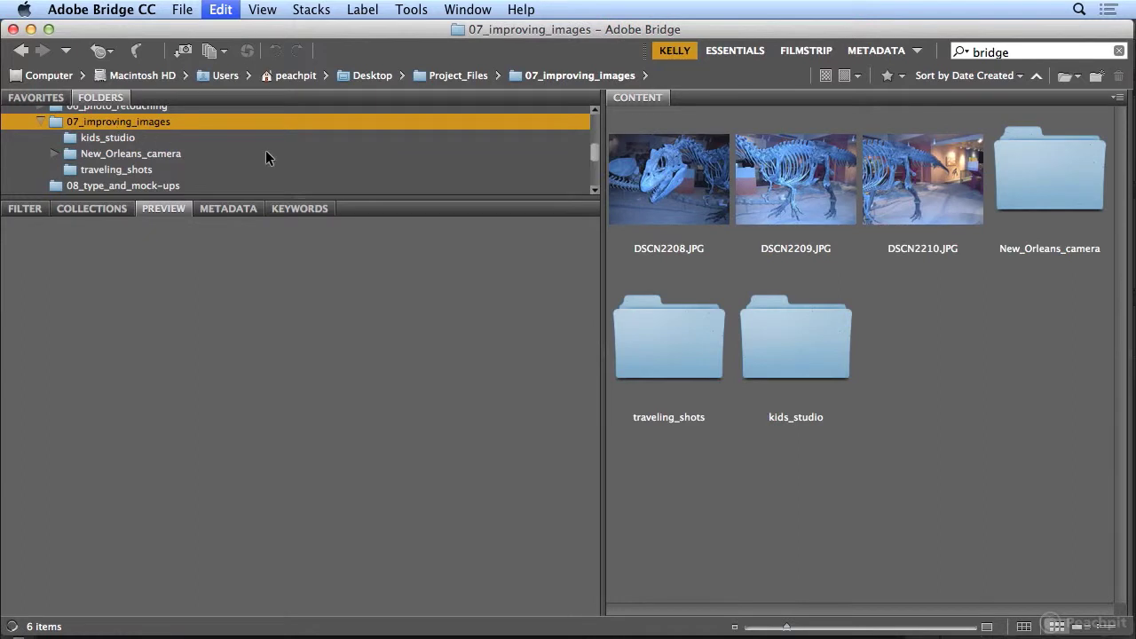
{"action": "left_click", "coordinate": [646, 222]}
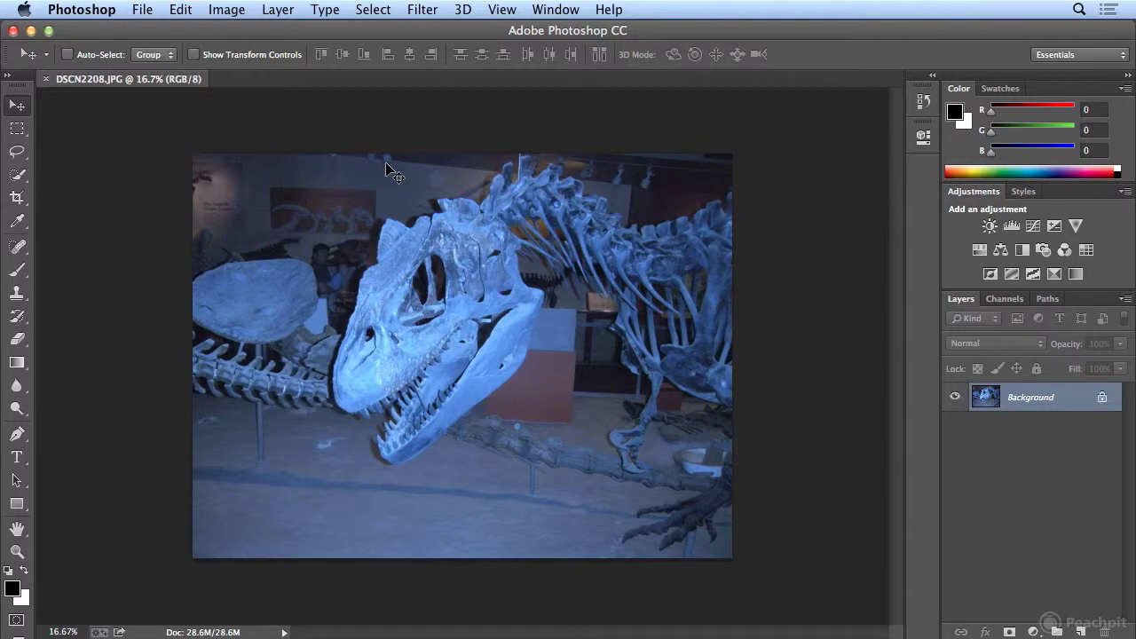
{"action": "left_click", "coordinate": [48, 79]}
{"action": "key", "text": "super+Tab"}
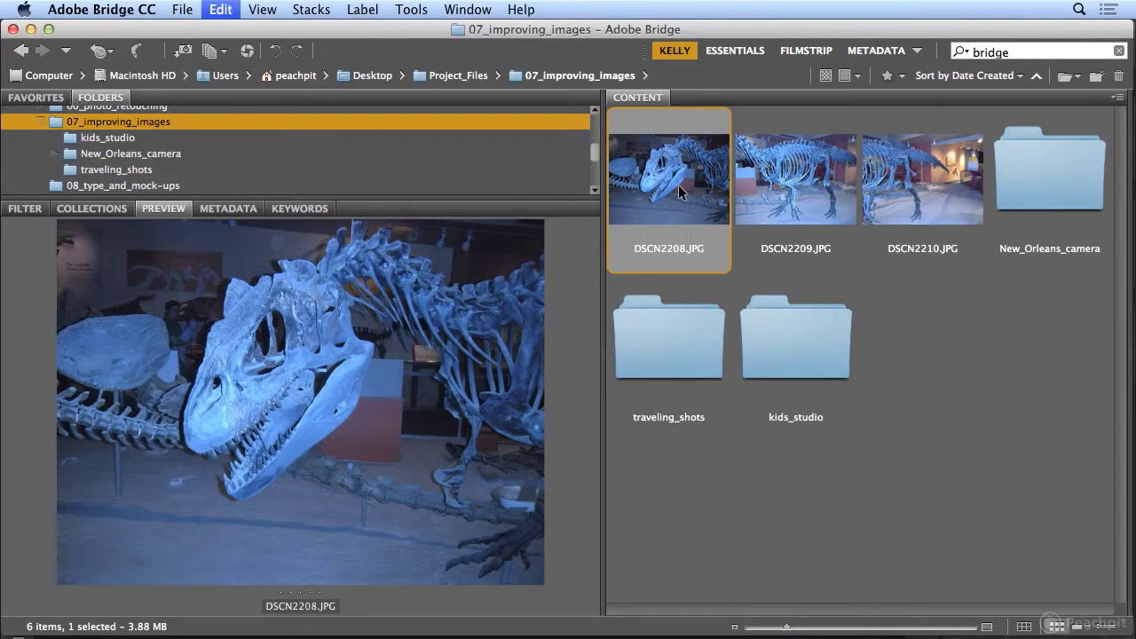
- Open DSCN2208.JPG in Camera Raw, set Temperature to +52, and compare the photo before and after the correction
{"action": "left_click", "coordinate": [184, 10]}
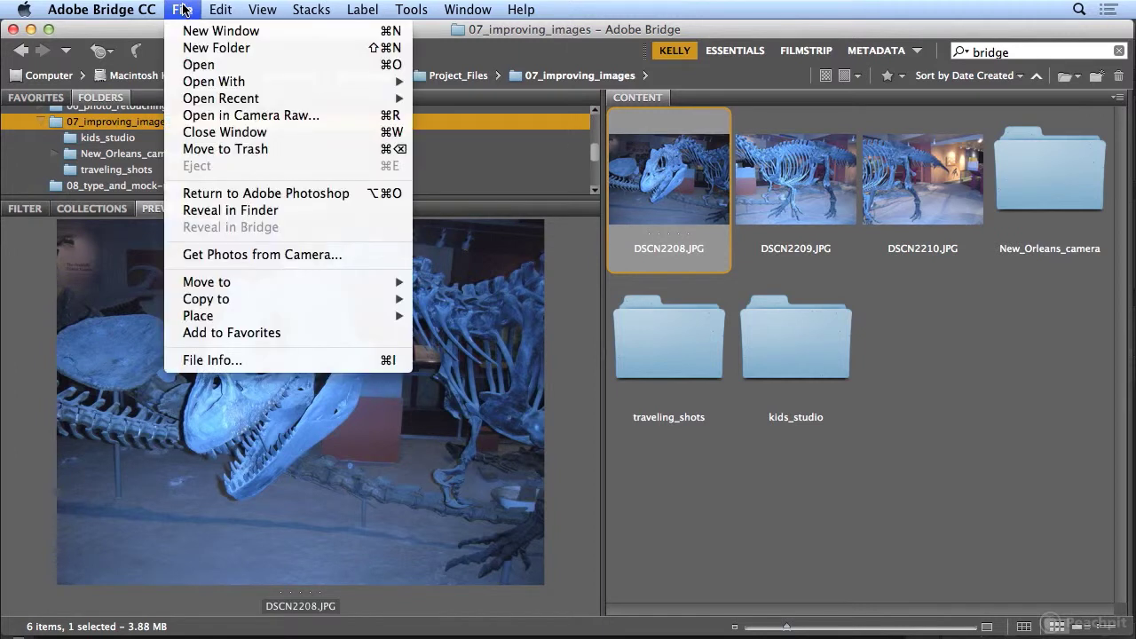
{"action": "left_click", "coordinate": [222, 118]}
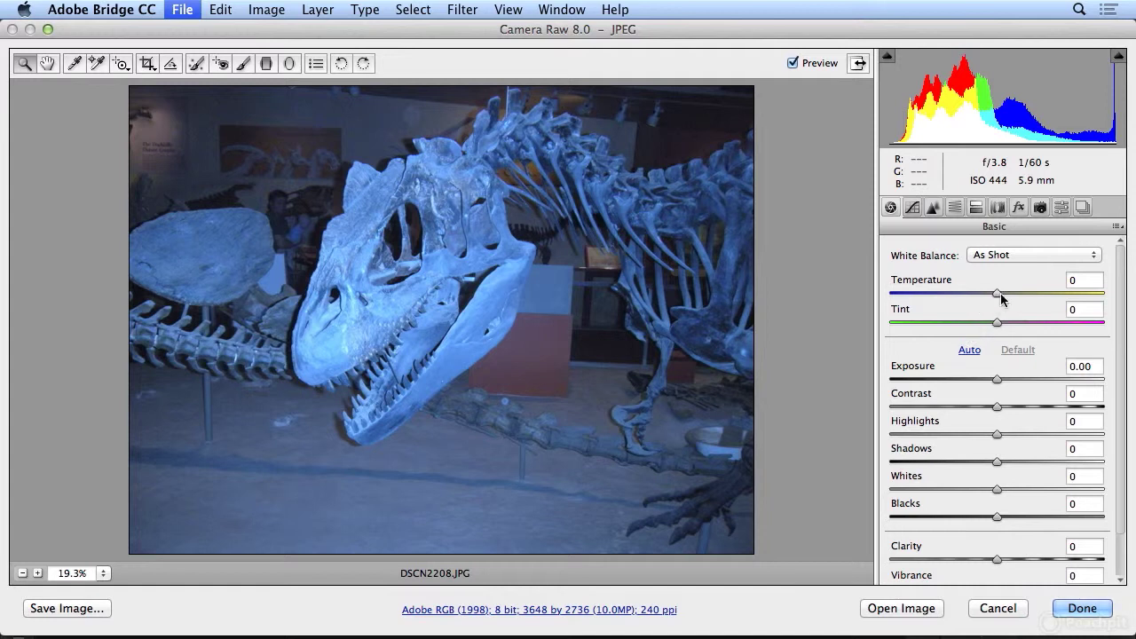
{"action": "left_click_drag", "start_coordinate": [998, 298], "coordinate": [1052, 302]}
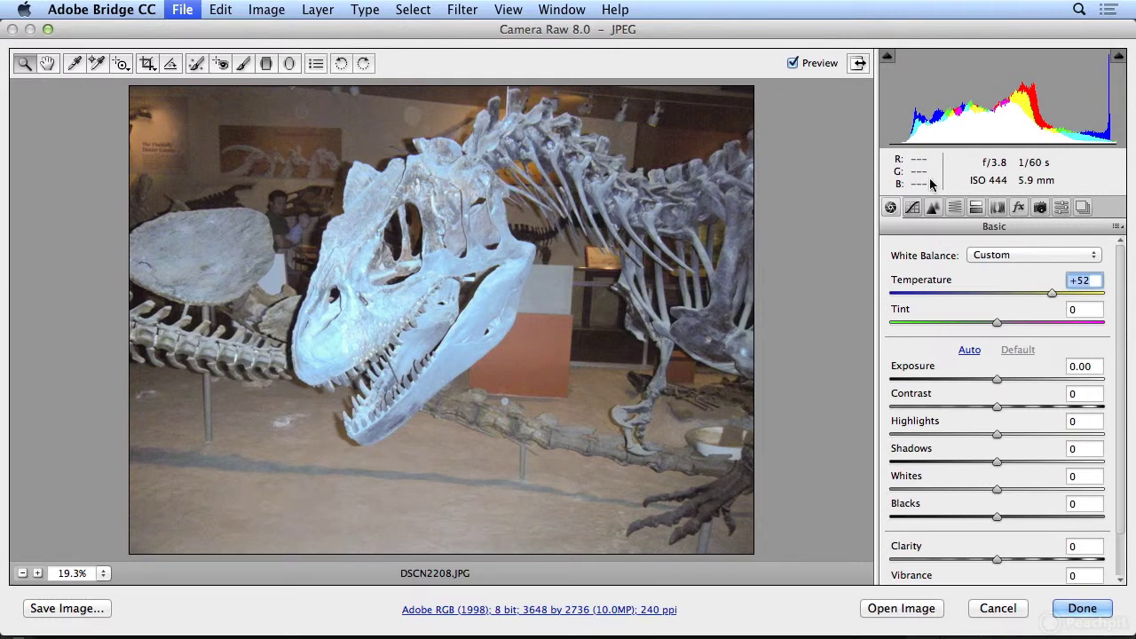
{"action": "left_click", "coordinate": [793, 63]}
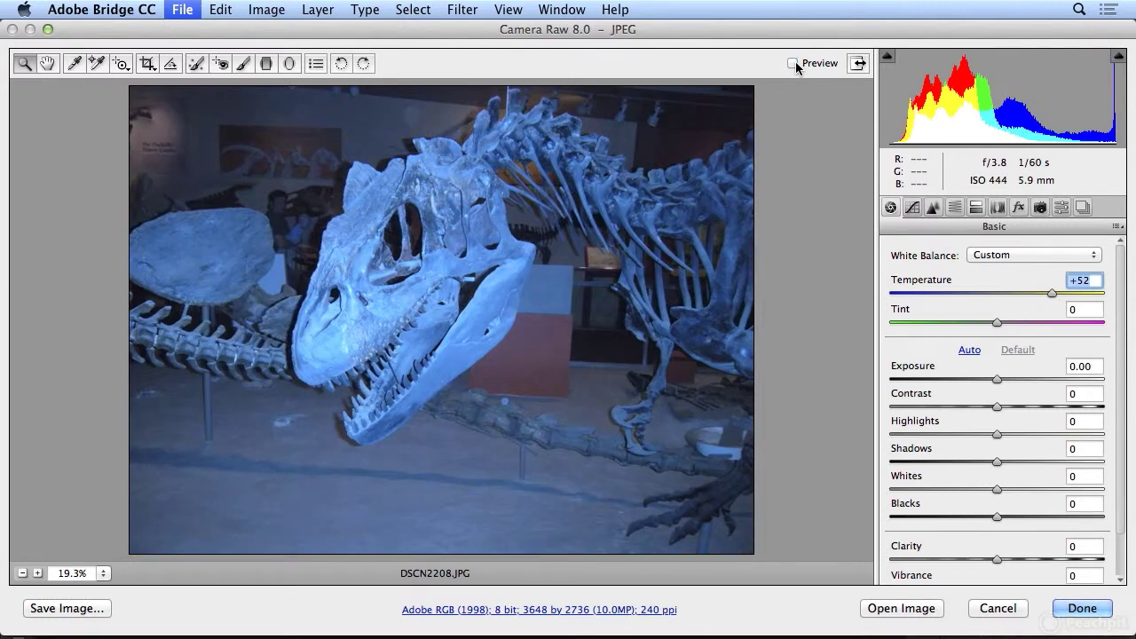
{"action": "left_click", "coordinate": [793, 63]}
{"action": "left_click", "coordinate": [793, 63]}
{"action": "left_click", "coordinate": [792, 63]}
- Set Tint to +14 and compare the photo with its original colors
{"action": "left_click_drag", "start_coordinate": [997, 324], "coordinate": [1013, 319]}
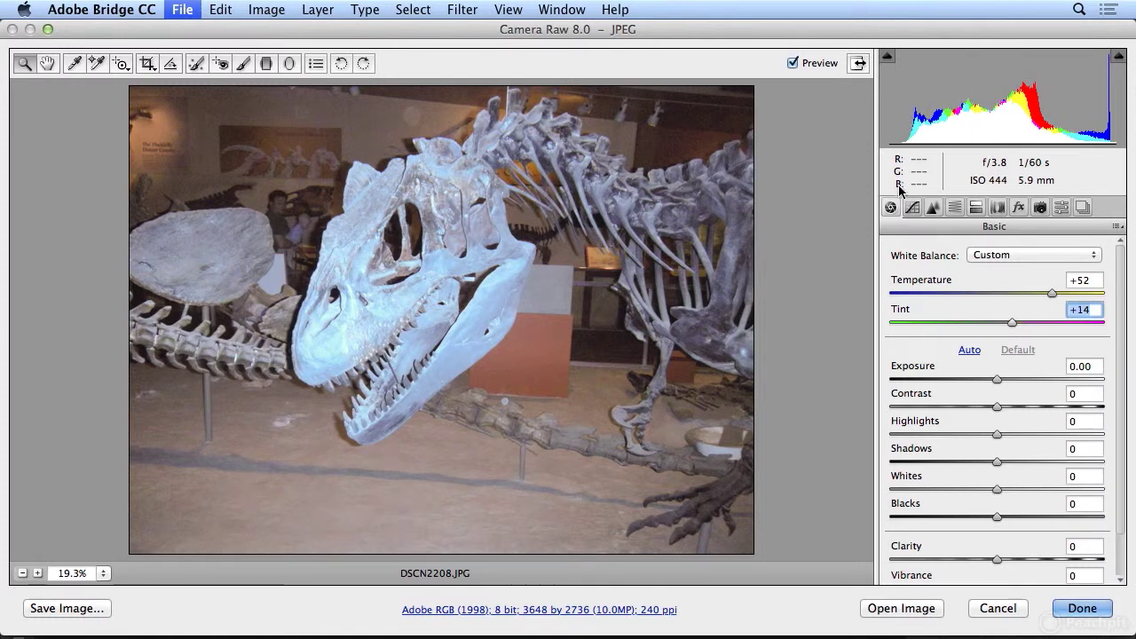
{"action": "left_click", "coordinate": [798, 64]}
{"action": "left_click", "coordinate": [798, 64]}
- Set Exposure to -0.65, Blacks to -36, Shadows to -72, Highlights to +50 and Whites to +42
{"action": "mouse_move", "coordinate": [997, 379]}
{"action": "left_mouse_down"}
{"action": "mouse_move", "coordinate": [1027, 376]}
{"action": "mouse_move", "coordinate": [954, 378]}
{"action": "mouse_move", "coordinate": [1015, 380]}
{"action": "mouse_move", "coordinate": [987, 378]}
{"action": "left_mouse_up"}
{"action": "left_click_drag", "start_coordinate": [998, 518], "coordinate": [958, 513]}
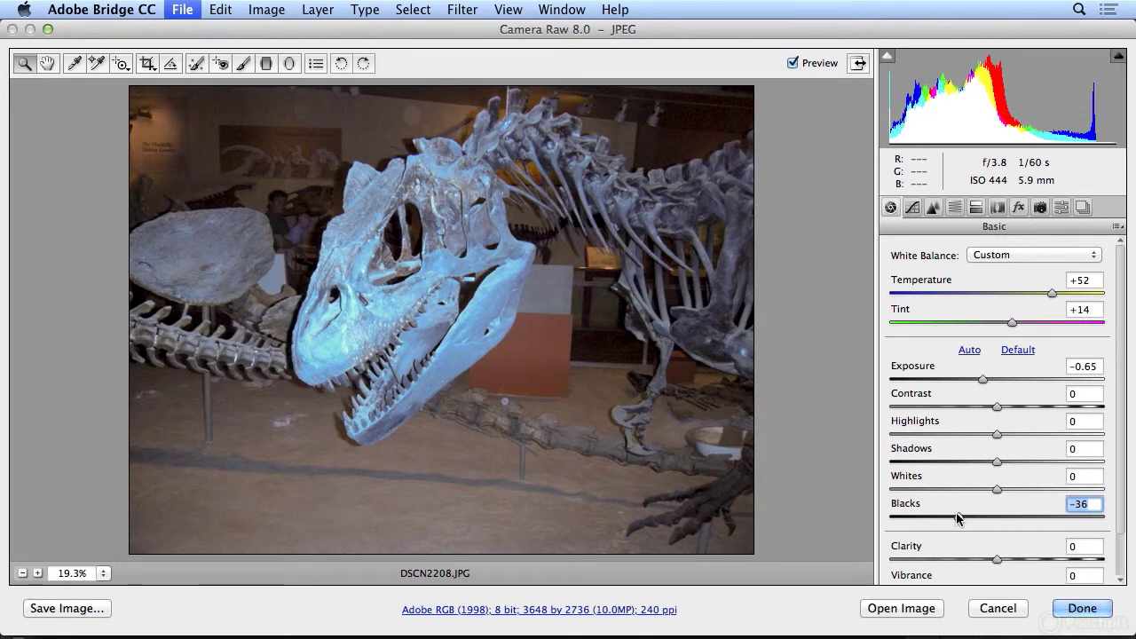
{"action": "left_click_drag", "start_coordinate": [998, 463], "coordinate": [921, 472]}
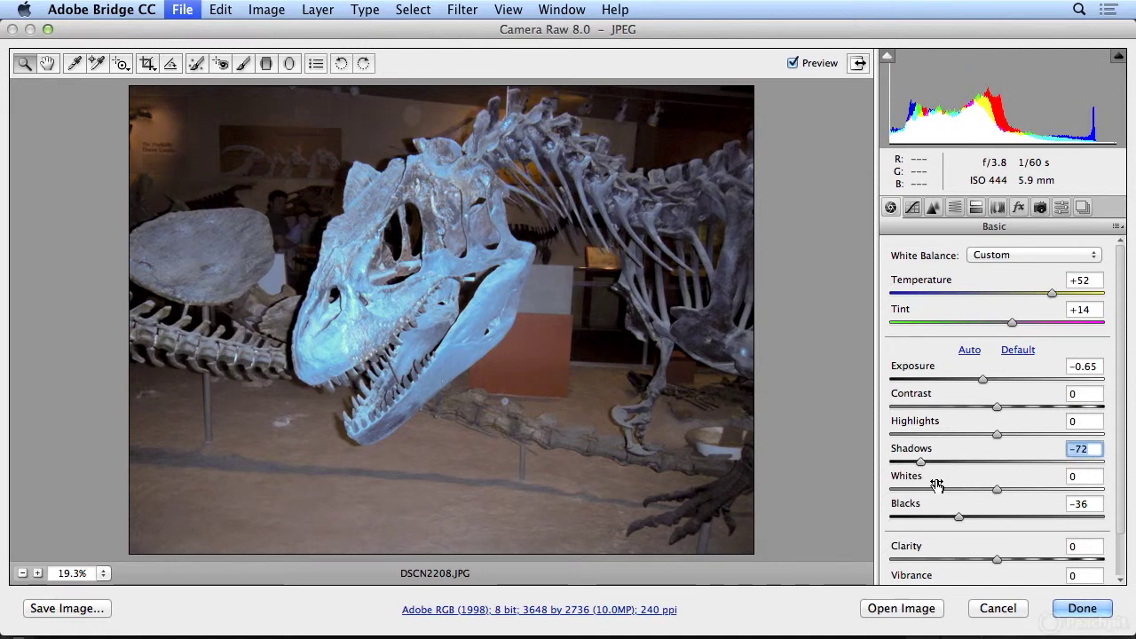
{"action": "left_click_drag", "start_coordinate": [1000, 437], "coordinate": [1054, 441]}
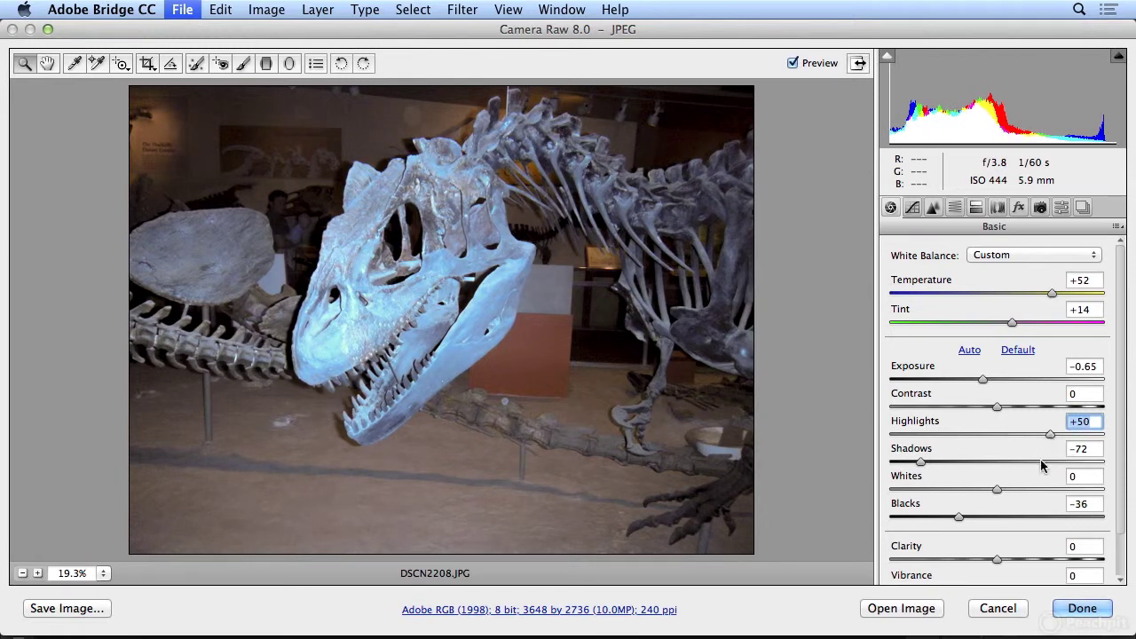
{"action": "left_click_drag", "start_coordinate": [998, 489], "coordinate": [1042, 489]}
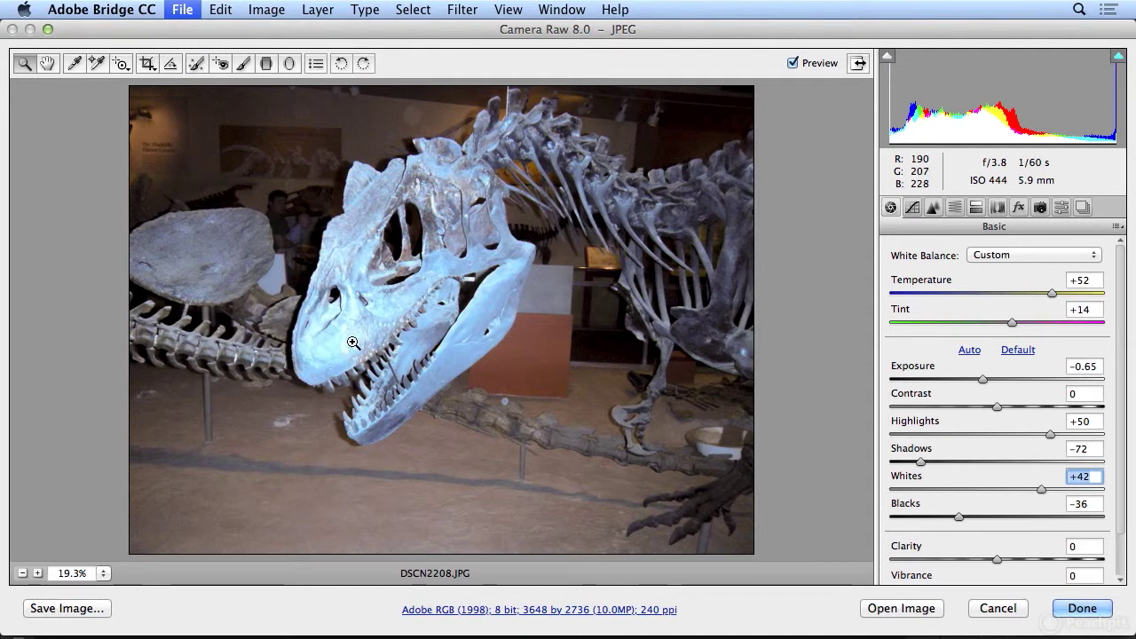
- Use the highlight clipping warning to set Highlights to -36 and Exposure to -0.35, and turn the warning off
{"action": "left_click", "coordinate": [1117, 60]}
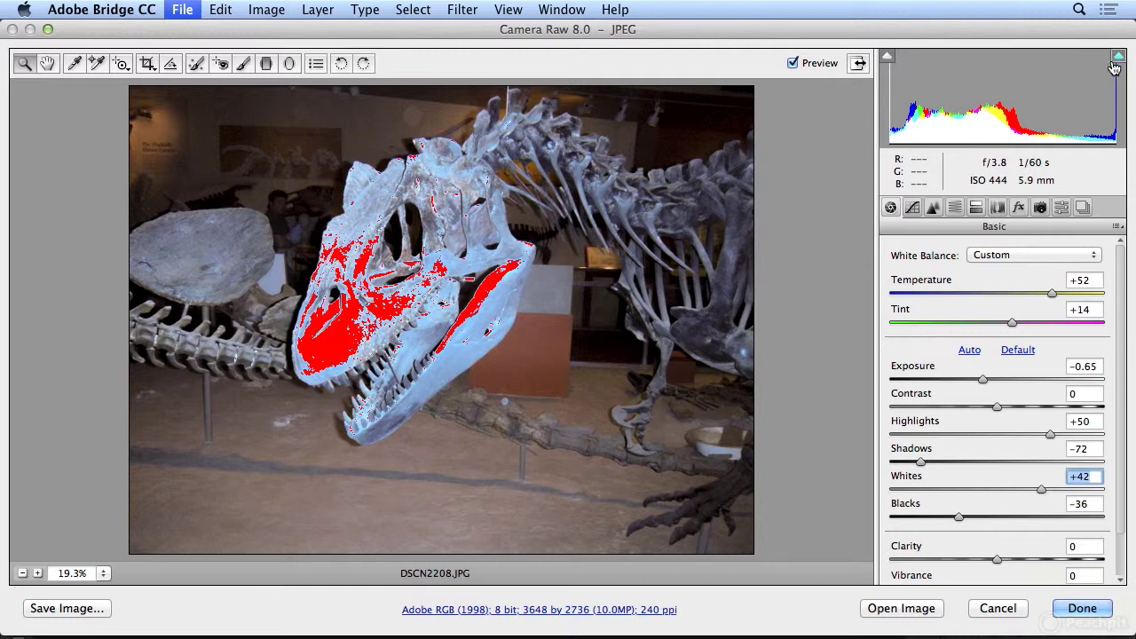
{"action": "left_click", "coordinate": [1049, 434]}
{"action": "left_click_drag", "start_coordinate": [1038, 432], "coordinate": [959, 435]}
{"action": "left_click_drag", "start_coordinate": [984, 379], "coordinate": [999, 382]}
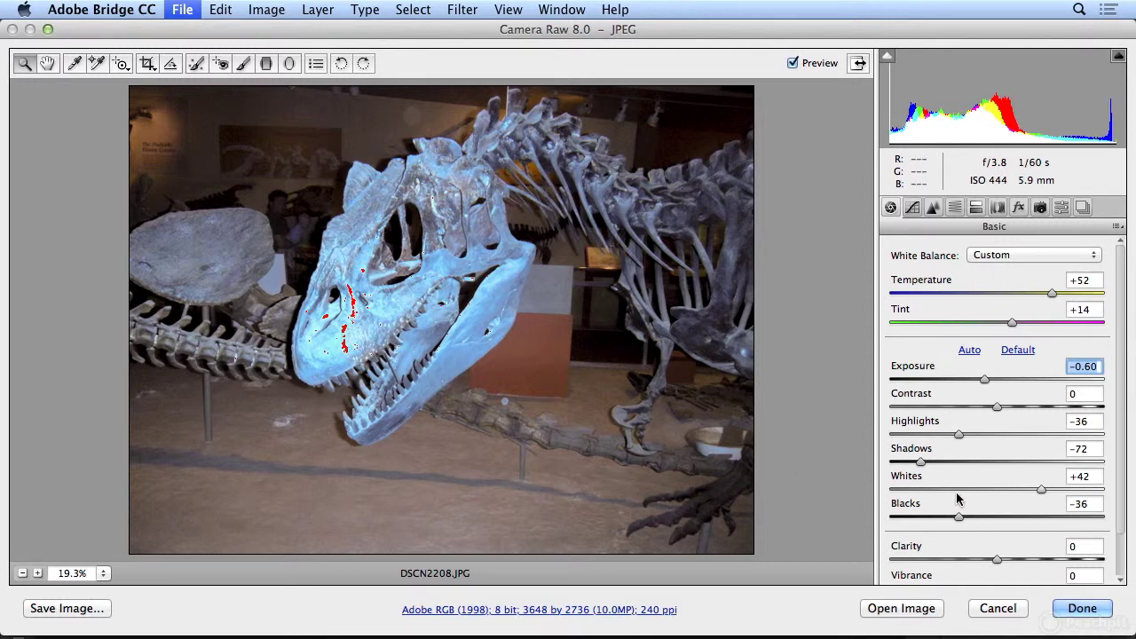
{"action": "left_click_drag", "start_coordinate": [985, 380], "coordinate": [994, 381]}
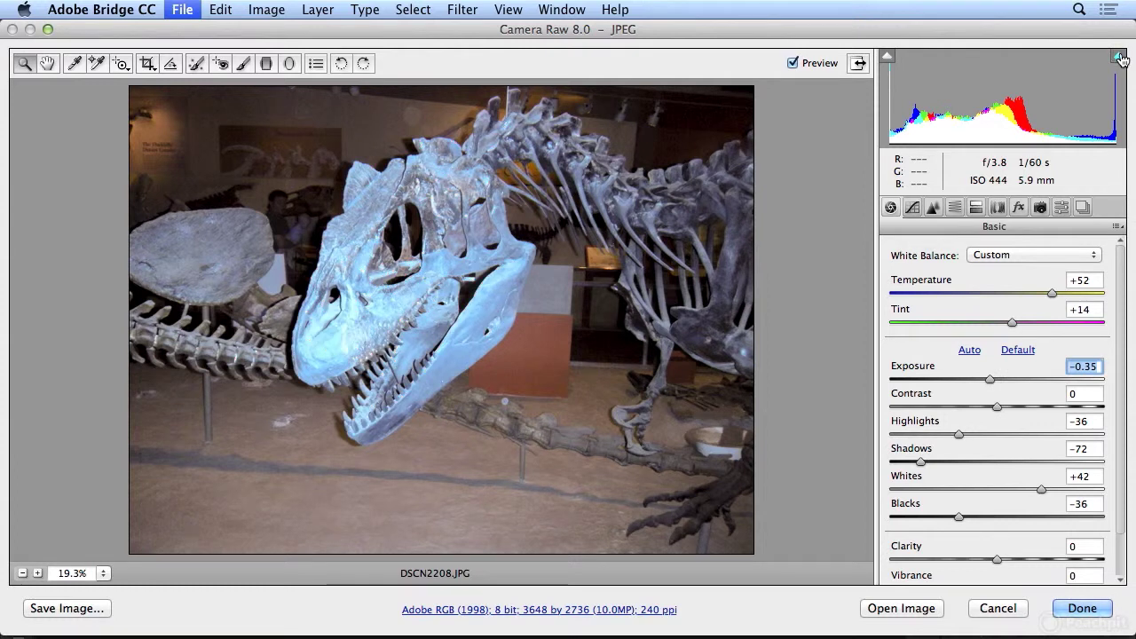
- Set Clarity to +23 and Vibrance to +8
{"action": "left_click_drag", "start_coordinate": [997, 560], "coordinate": [1023, 561]}
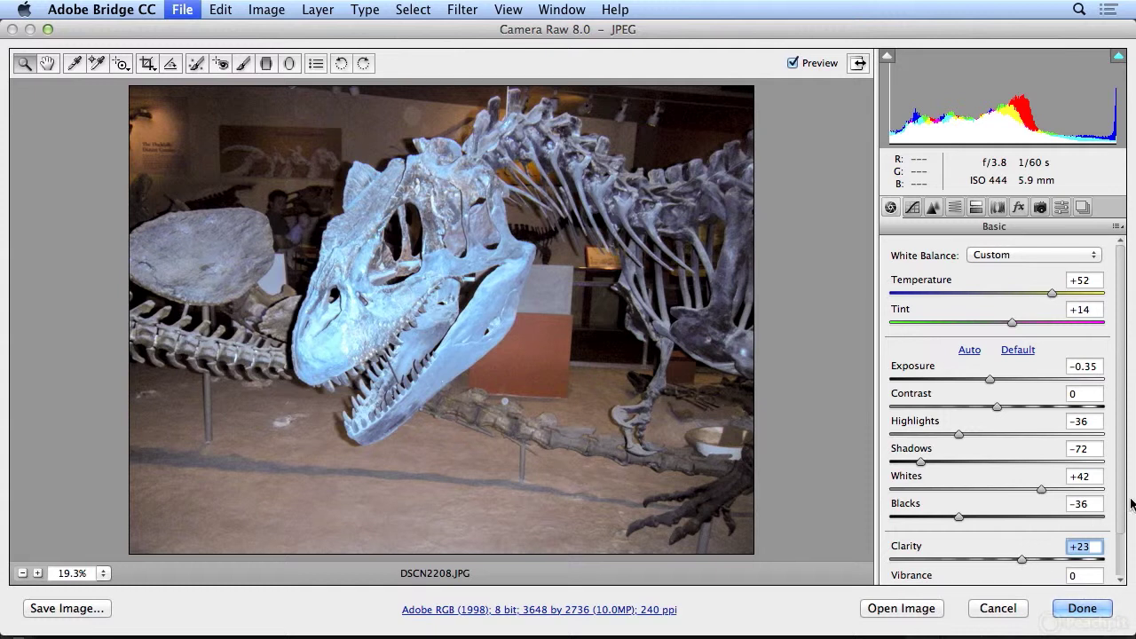
{"action": "scroll", "coordinate": [1121, 519], "scroll_direction": "down", "scroll_amount": 3}
{"action": "mouse_move", "coordinate": [999, 541]}
{"action": "left_mouse_down"}
{"action": "mouse_move", "coordinate": [1047, 540]}
{"action": "mouse_move", "coordinate": [1004, 543]}
{"action": "left_mouse_up"}
{"action": "double_click", "coordinate": [1047, 539]}
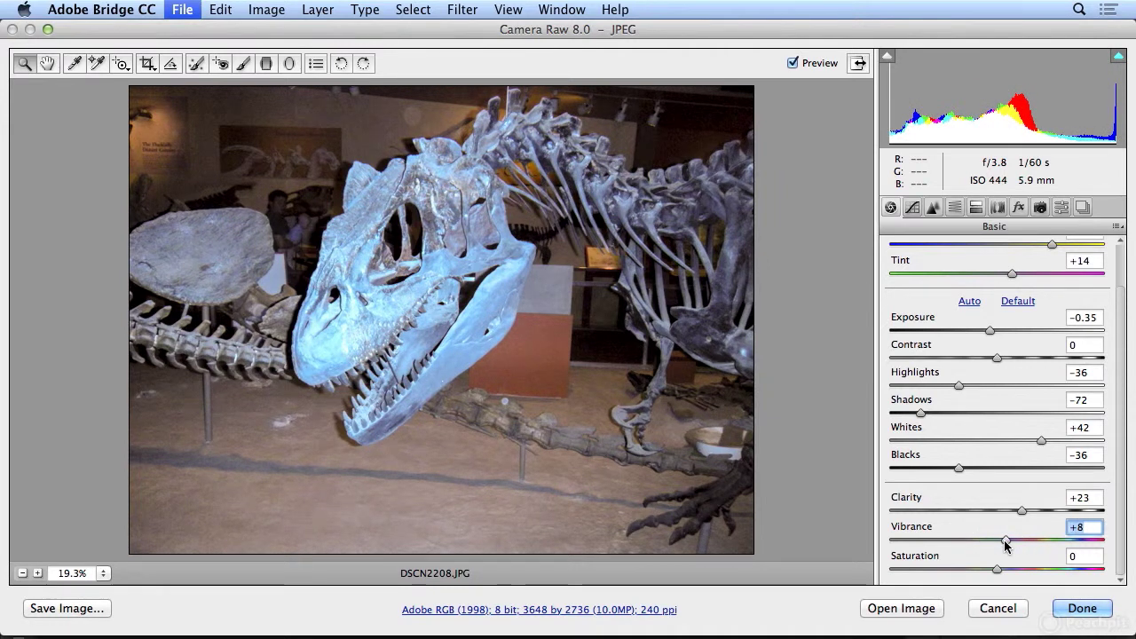
- Warm the Temperature slightly, compare the photo before and after, and accept the adjustments without opening the image
{"action": "left_click_drag", "start_coordinate": [1055, 248], "coordinate": [1059, 248]}
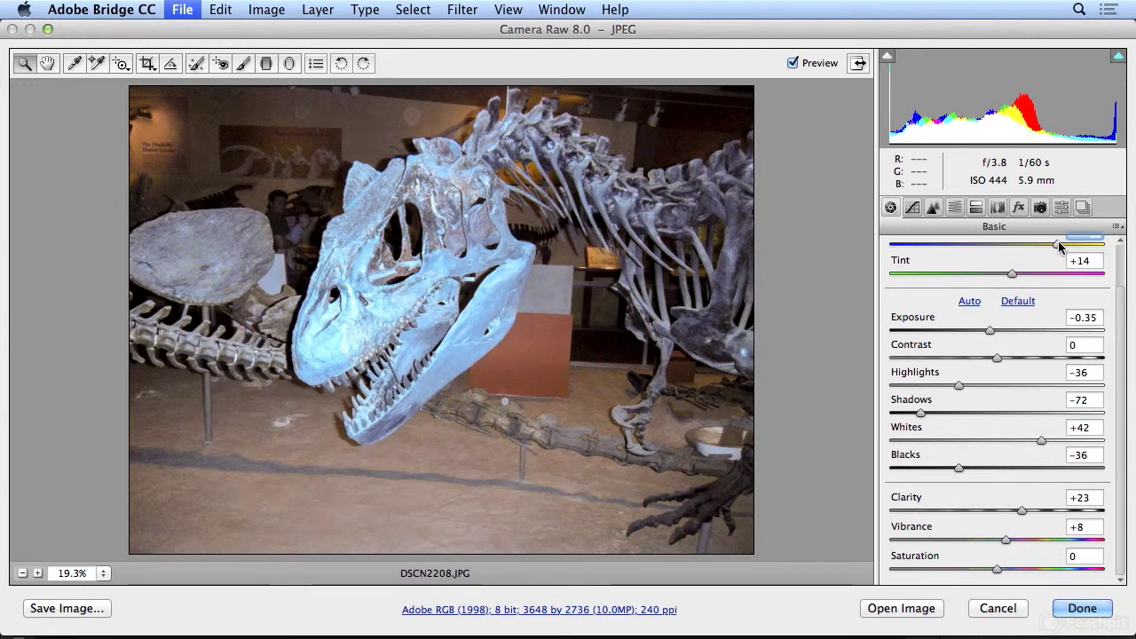
{"action": "left_click", "coordinate": [796, 61]}
{"action": "left_click", "coordinate": [796, 61]}
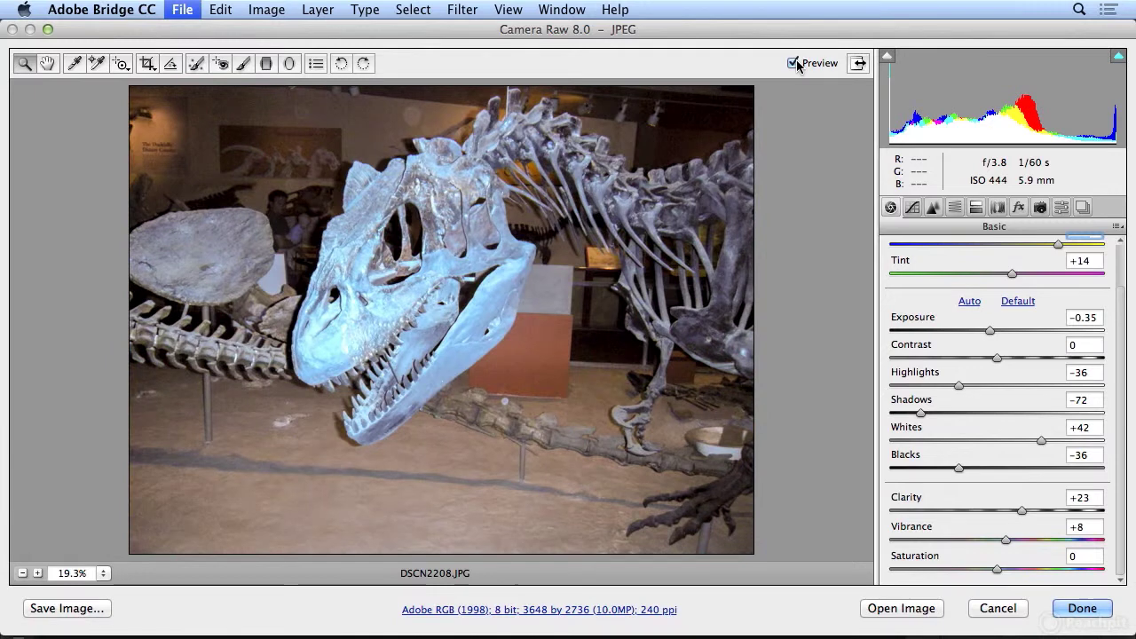
{"action": "left_click", "coordinate": [1082, 609]}
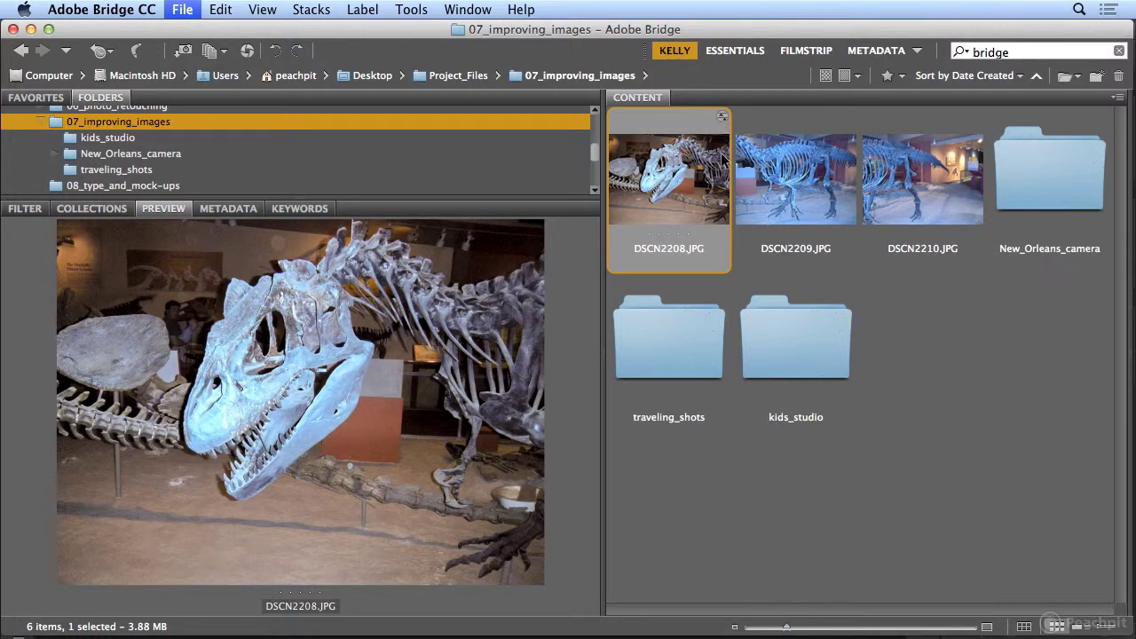
- Copy the Camera Raw settings of the corrected DSCN2208.JPG
{"action": "left_click", "coordinate": [221, 9]}
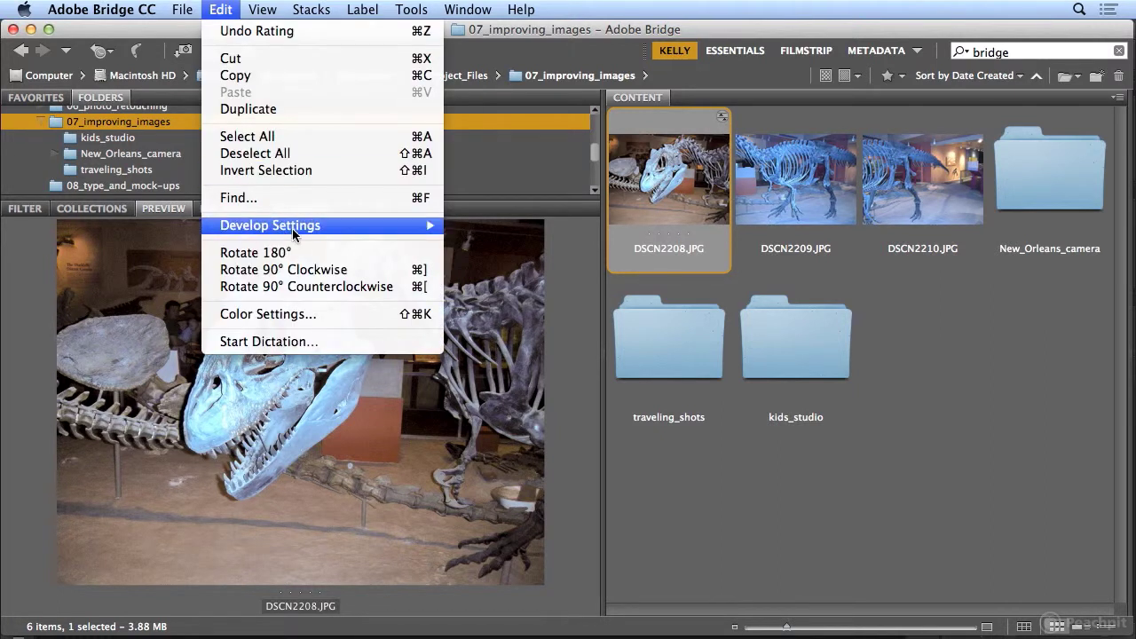
{"action": "mouse_move", "coordinate": [296, 233]}
{"action": "left_click", "coordinate": [528, 271]}
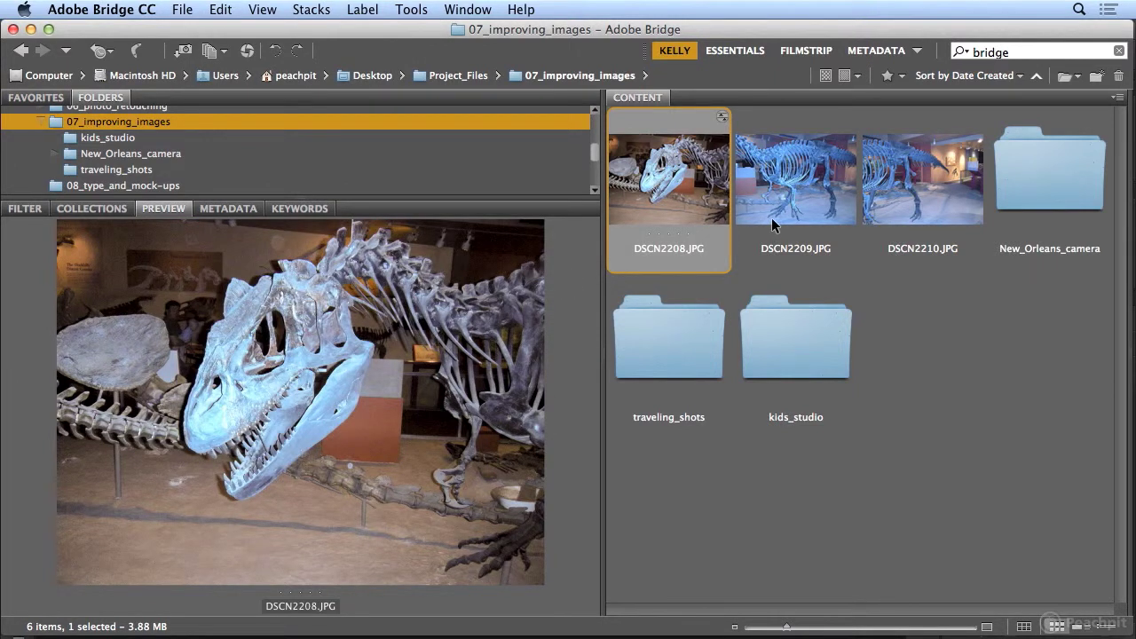
- Paste the copied Camera Raw settings onto DSCN2209.JPG and DSCN2210.JPG with the default subset of settings
{"action": "left_click", "coordinate": [772, 221]}
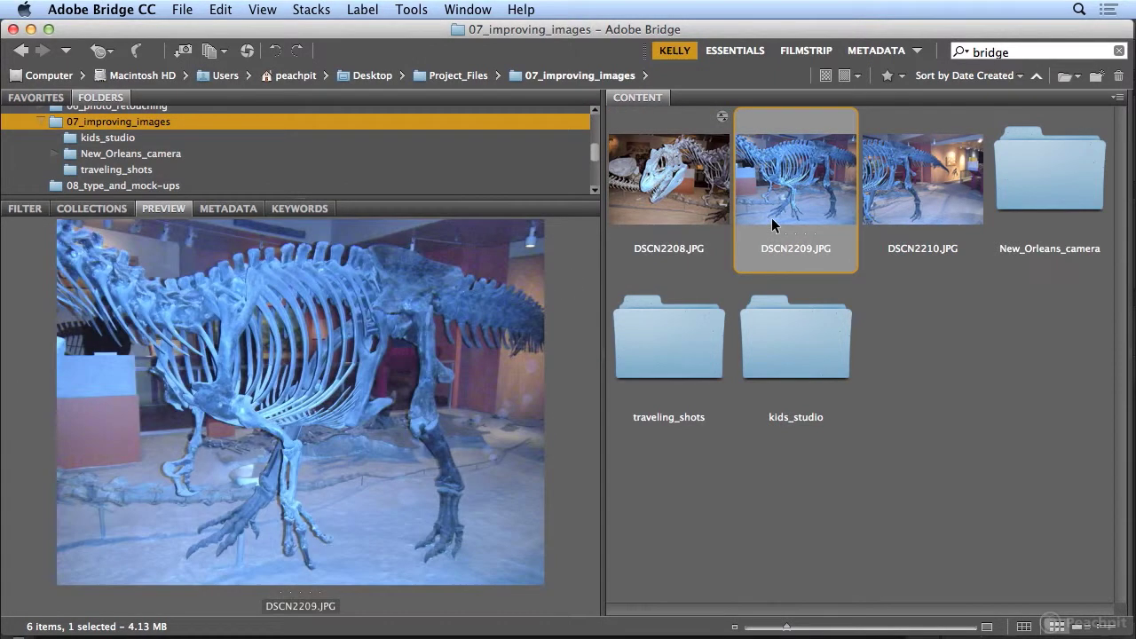
{"action": "left_click", "coordinate": [894, 212], "text": "super"}
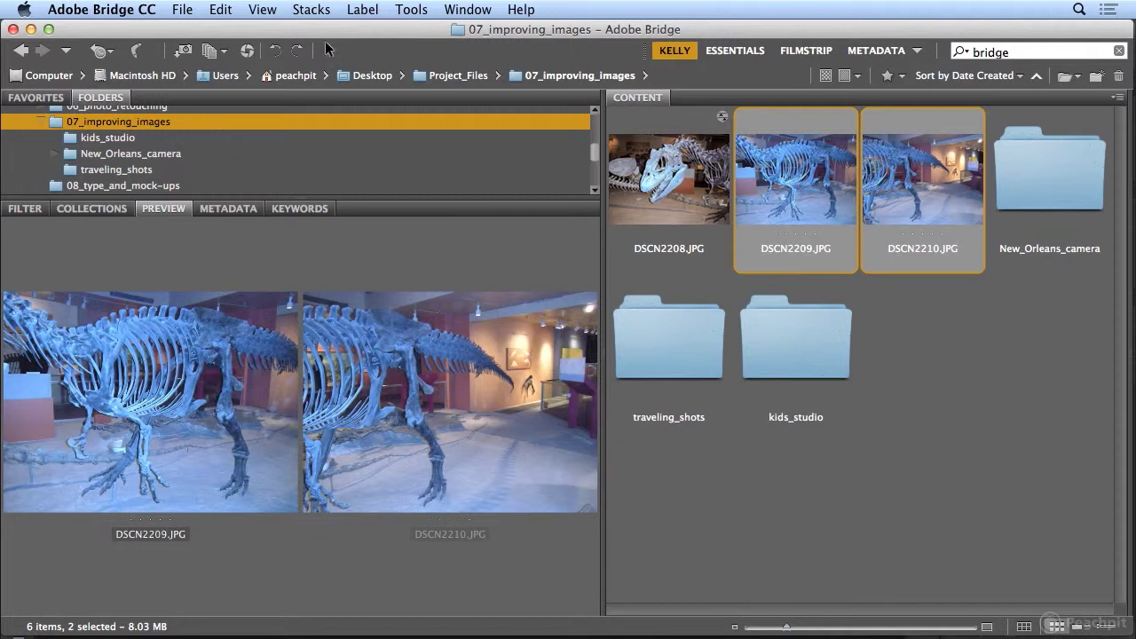
{"action": "left_click", "coordinate": [220, 9]}
{"action": "mouse_move", "coordinate": [287, 229]}
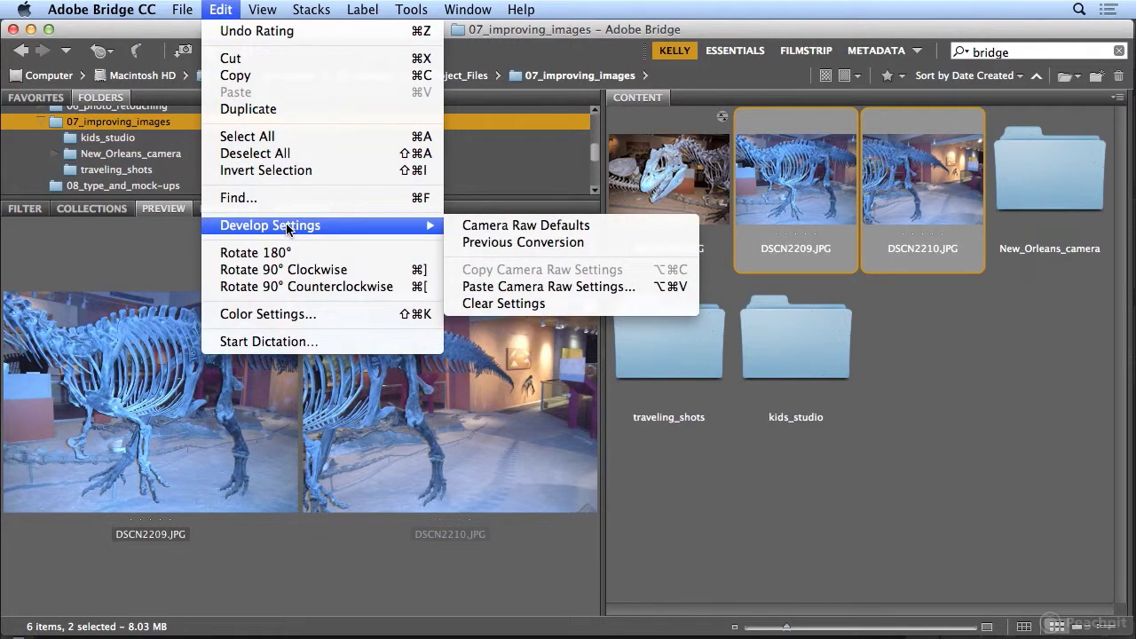
{"action": "left_click", "coordinate": [545, 289]}
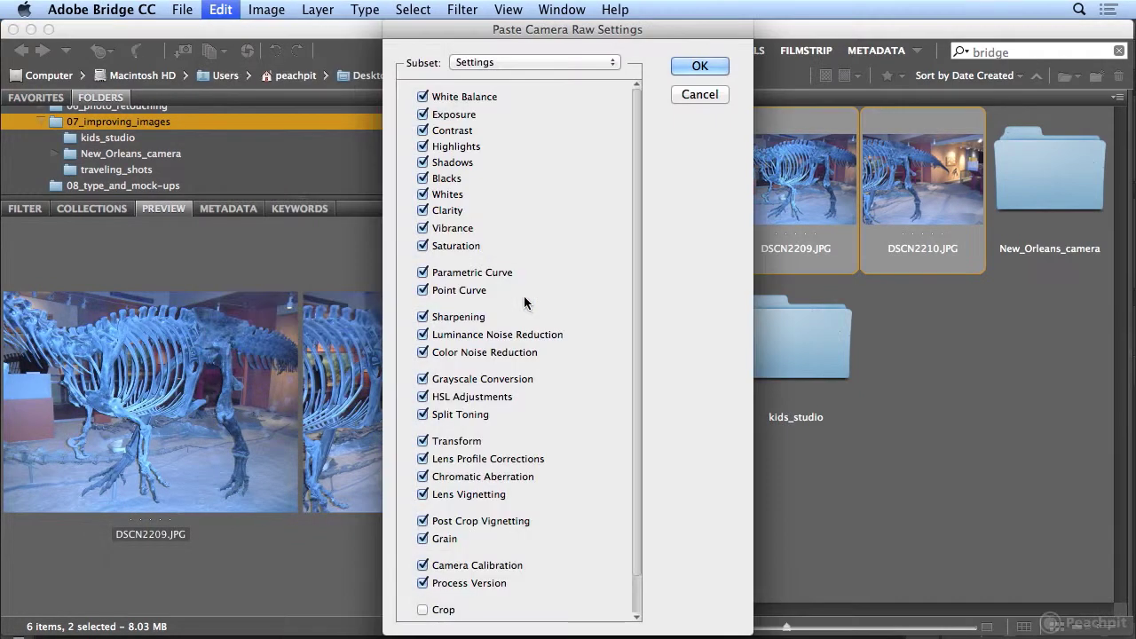
{"action": "left_click", "coordinate": [699, 67]}
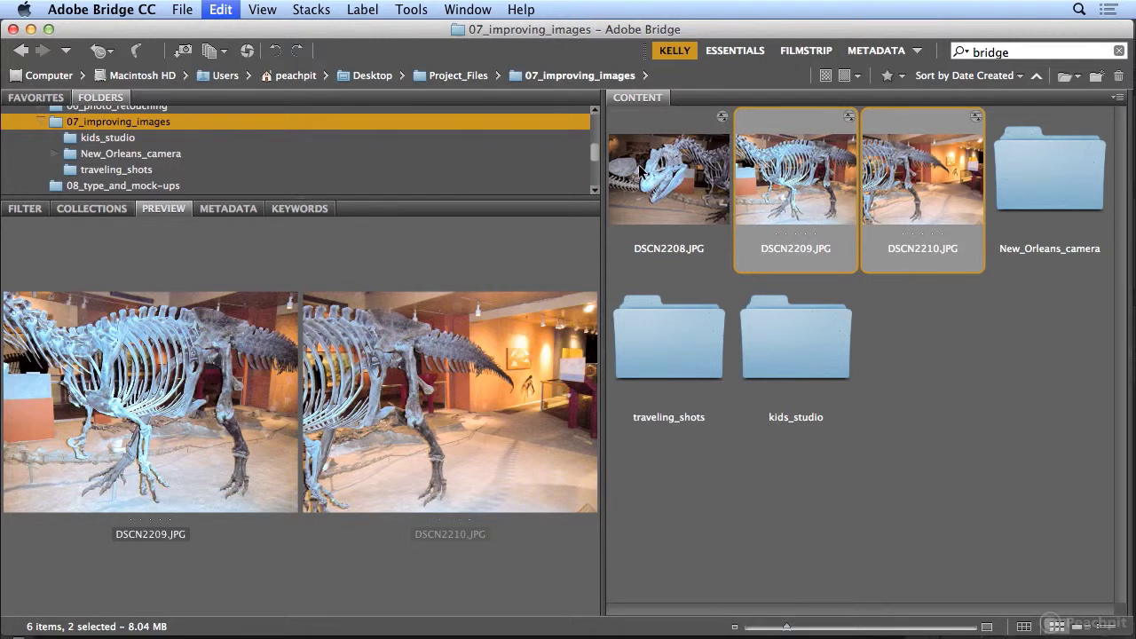
- Merge DSCN2208.JPG, DSCN2209.JPG and DSCN2210.JPG into a panorama in Photoshop using Photomerge with Auto layout and Blend Images Together
{"action": "left_click", "coordinate": [715, 176]}
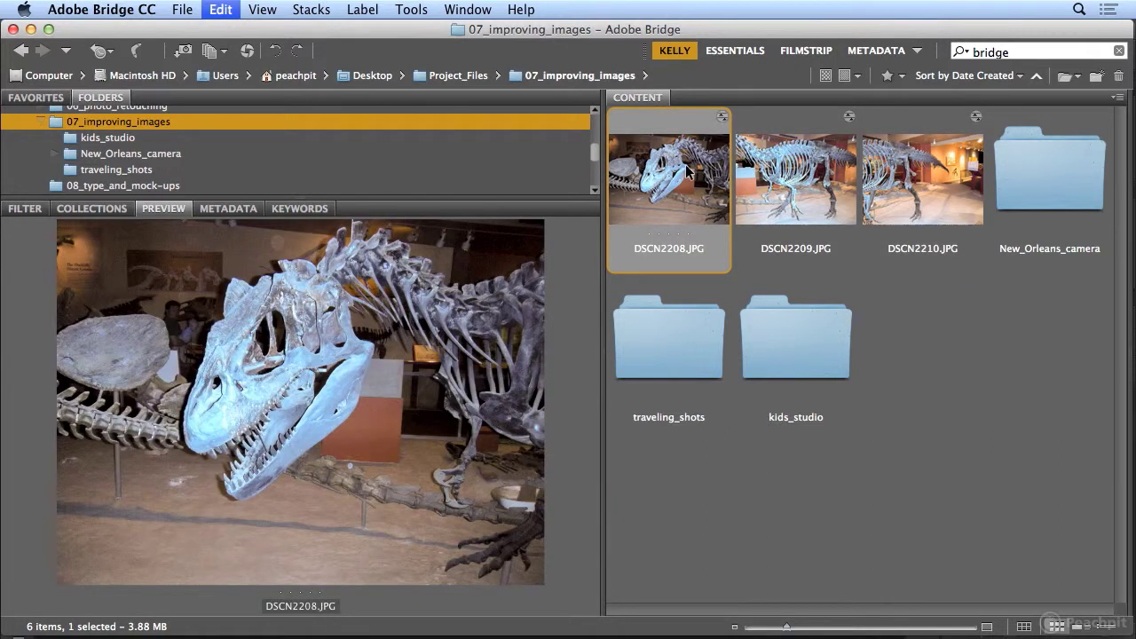
{"action": "left_click", "coordinate": [907, 195], "text": "shift"}
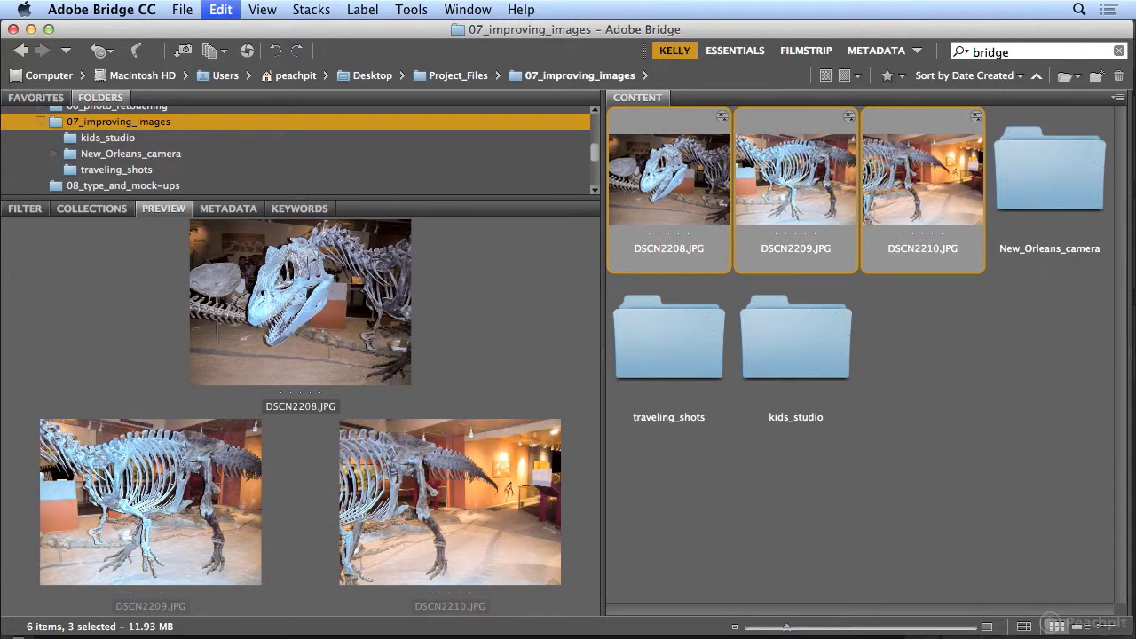
{"action": "left_click", "coordinate": [411, 8]}
{"action": "mouse_move", "coordinate": [449, 166]}
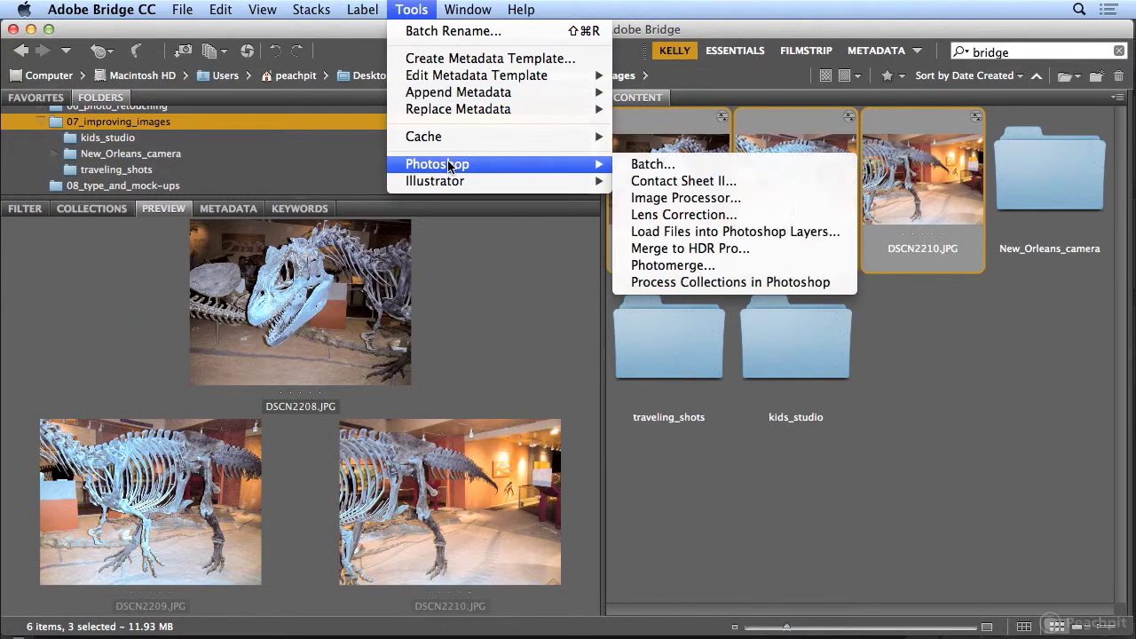
{"action": "left_click", "coordinate": [736, 266]}
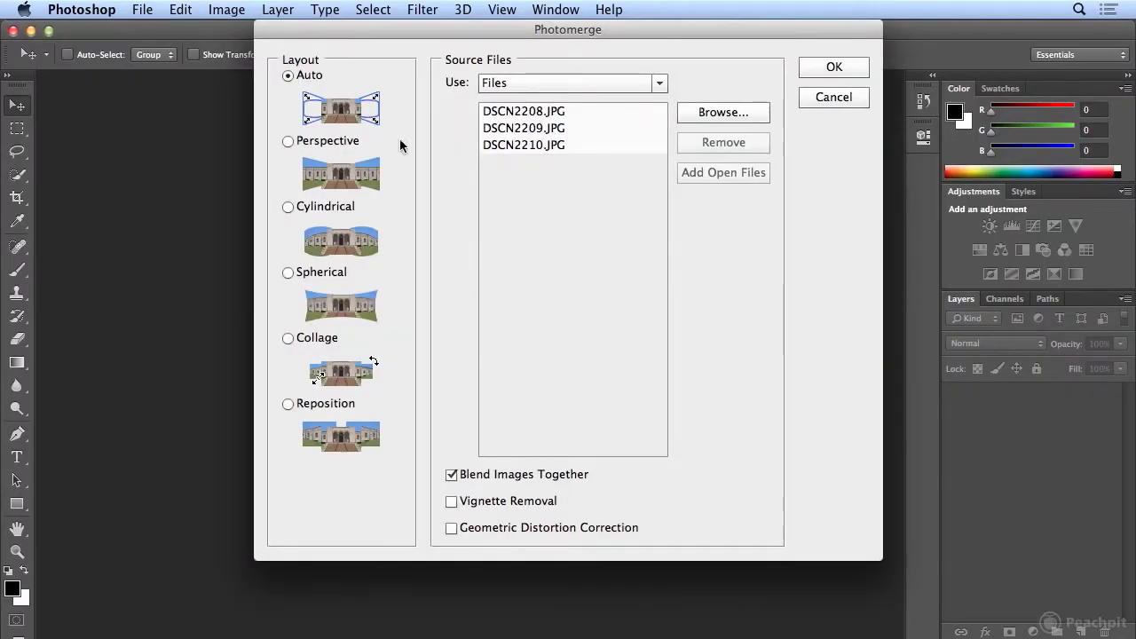
{"action": "left_click", "coordinate": [828, 69]}
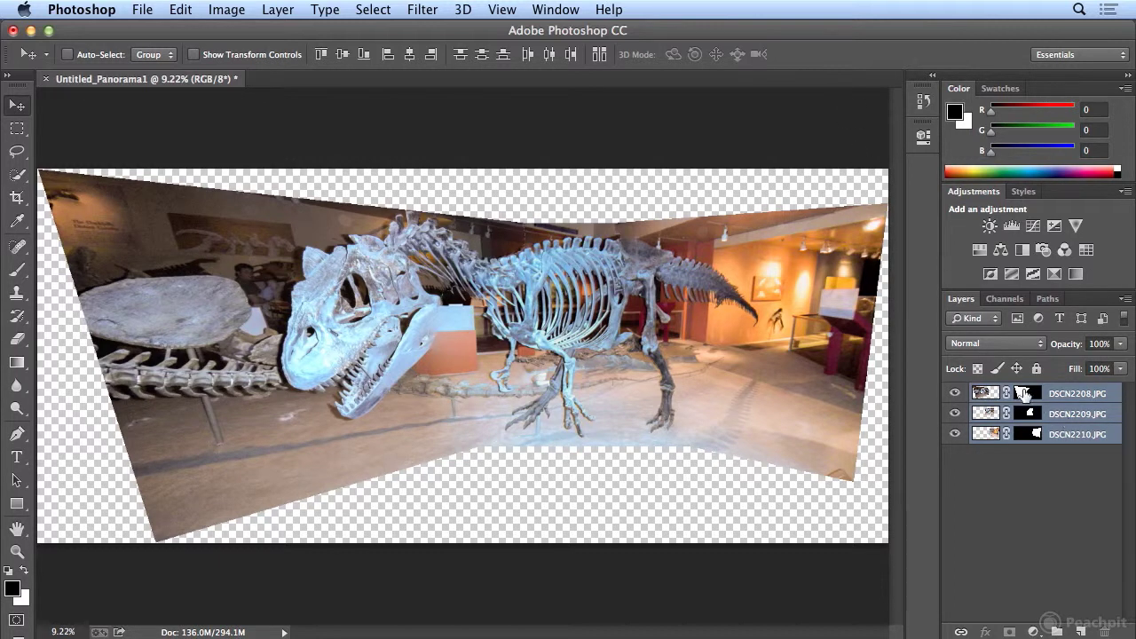
- Switch the three panorama layers' masks off and back on one by one to examine how the photos are blended
{"action": "left_click", "coordinate": [1022, 392], "text": "shift"}
{"action": "left_click", "coordinate": [1023, 392], "text": "shift"}
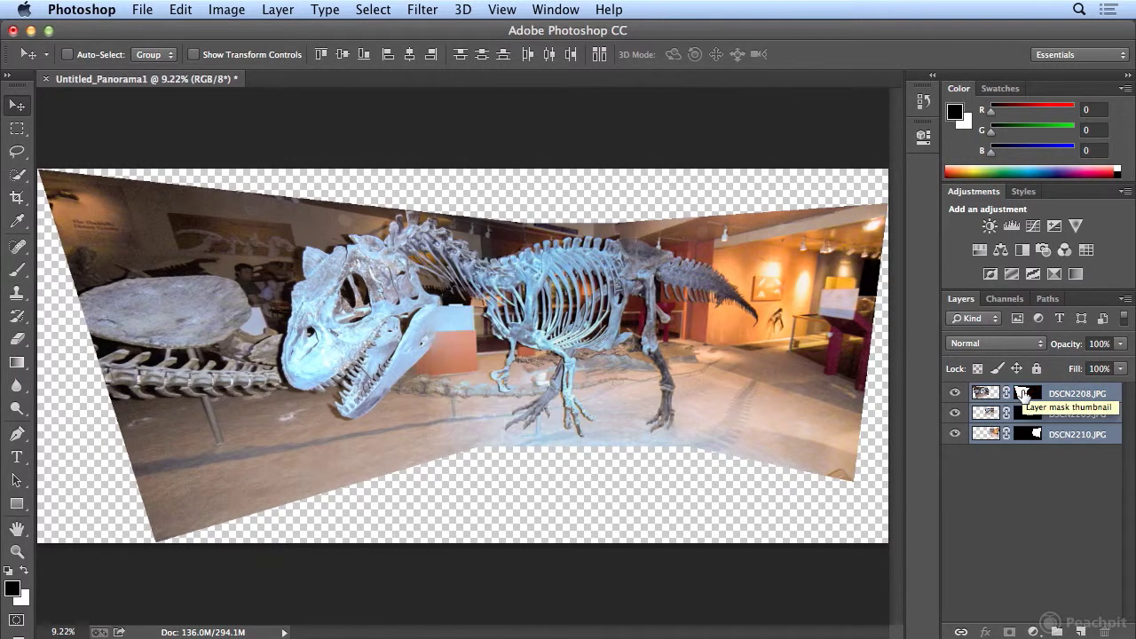
{"action": "left_click", "coordinate": [1028, 414], "text": "shift"}
{"action": "left_click", "coordinate": [1028, 413], "text": "shift"}
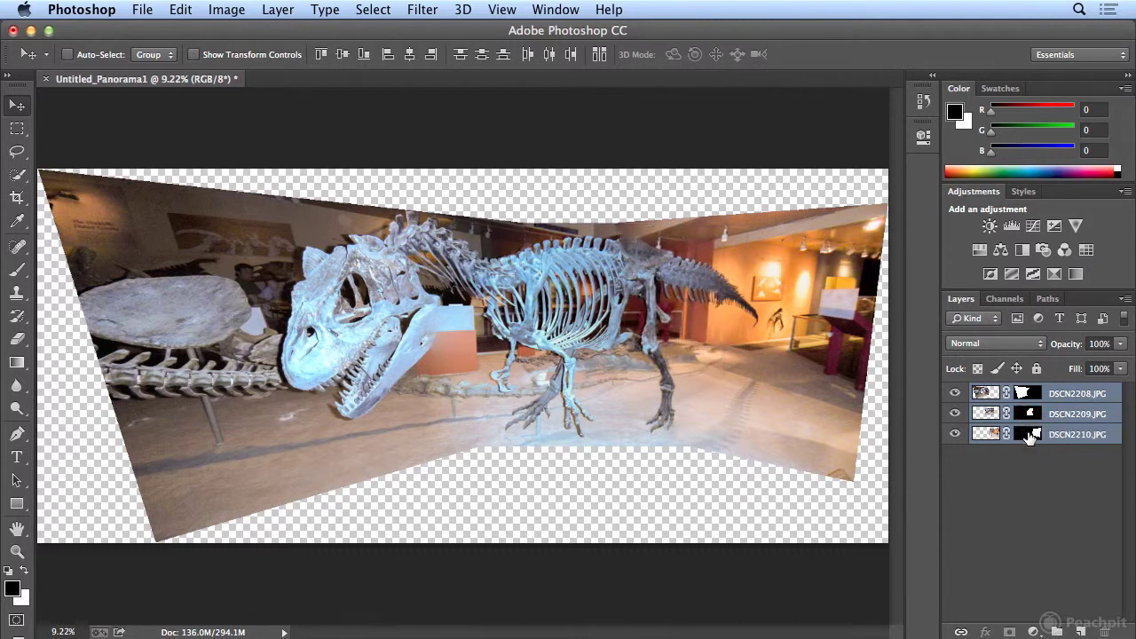
{"action": "left_click", "coordinate": [1028, 434], "text": "shift"}
{"action": "left_click", "coordinate": [1028, 435], "text": "shift"}
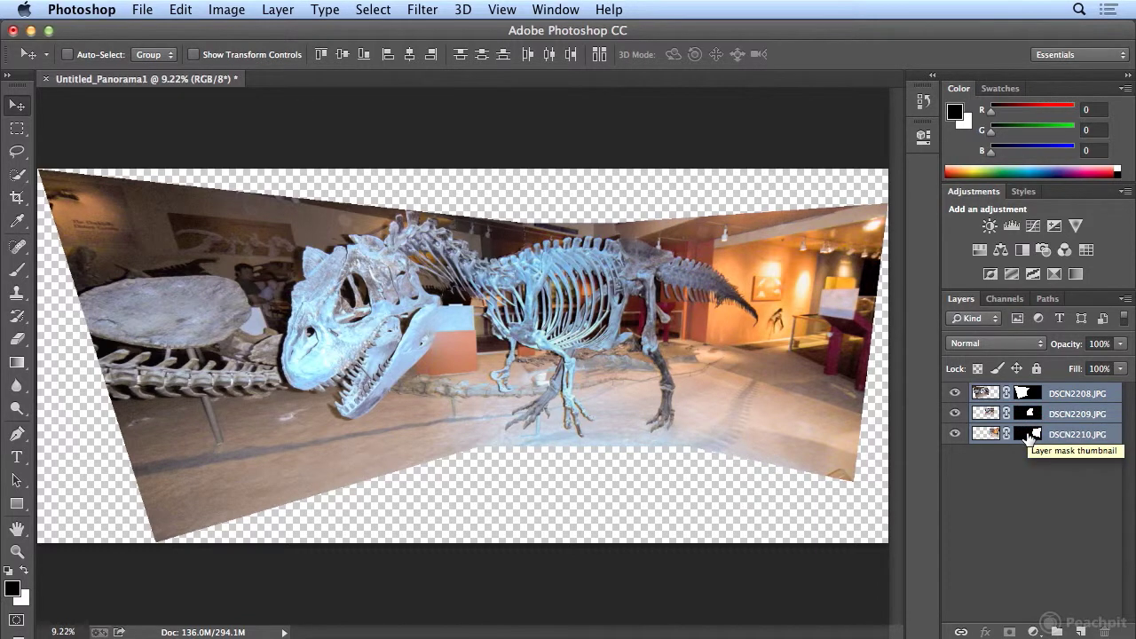
{"action": "left_click", "coordinate": [1029, 435], "text": "shift"}
{"action": "left_click", "coordinate": [1028, 435], "text": "shift"}
{"action": "left_click", "coordinate": [1027, 416], "text": "shift"}
{"action": "left_click", "coordinate": [1027, 414], "text": "shift"}
{"action": "left_click", "coordinate": [1028, 395], "text": "shift"}
{"action": "left_click", "coordinate": [1027, 394], "text": "shift"}
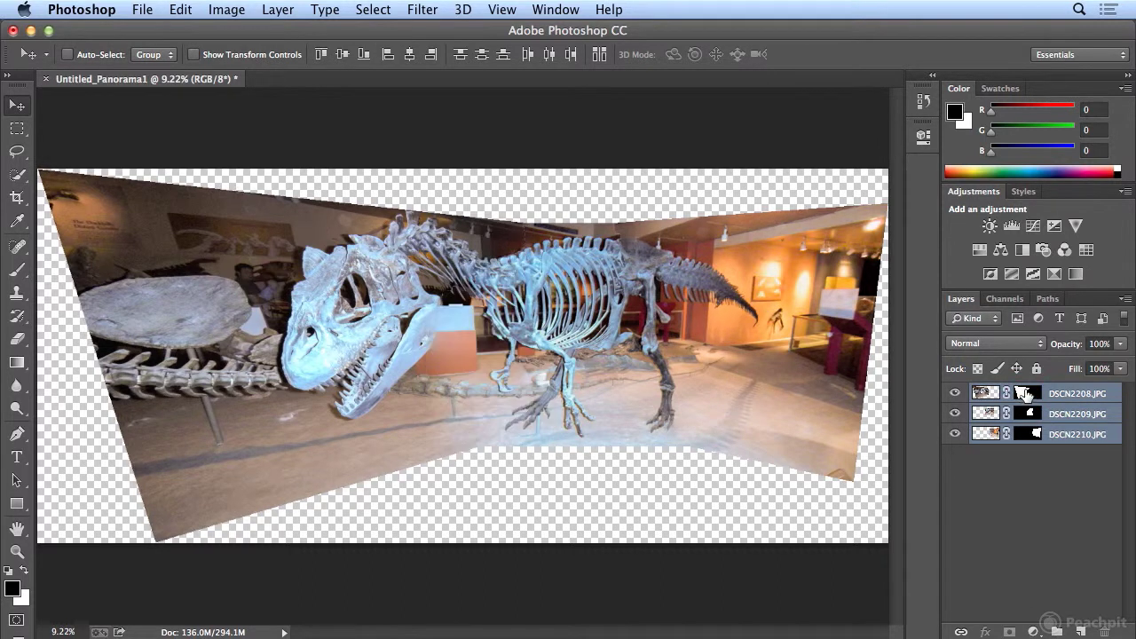
- Flatten the panorama and crop it closely around the dinosaur skeleton to trim the uneven blank edges
{"action": "left_click", "coordinate": [268, 10]}
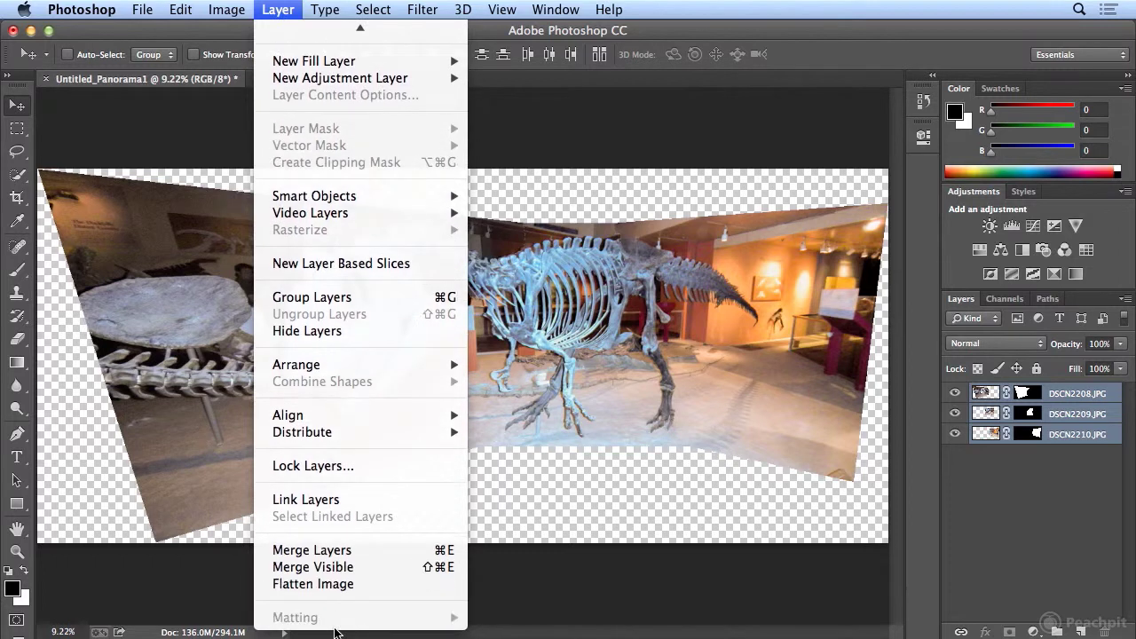
{"action": "left_click", "coordinate": [336, 582]}
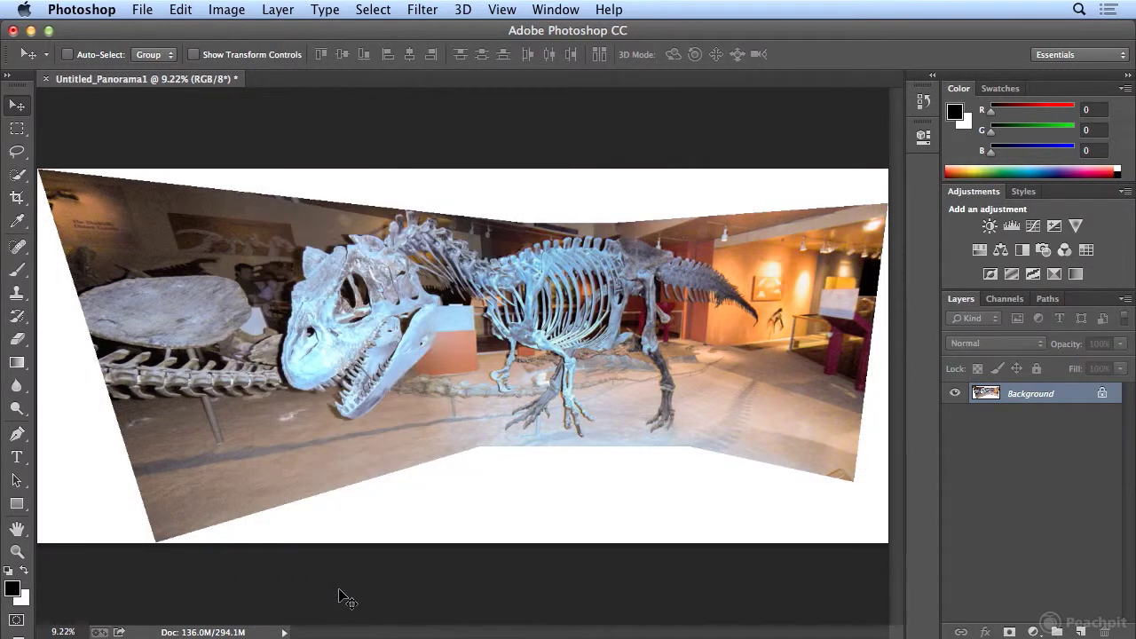
{"action": "key", "text": "c"}
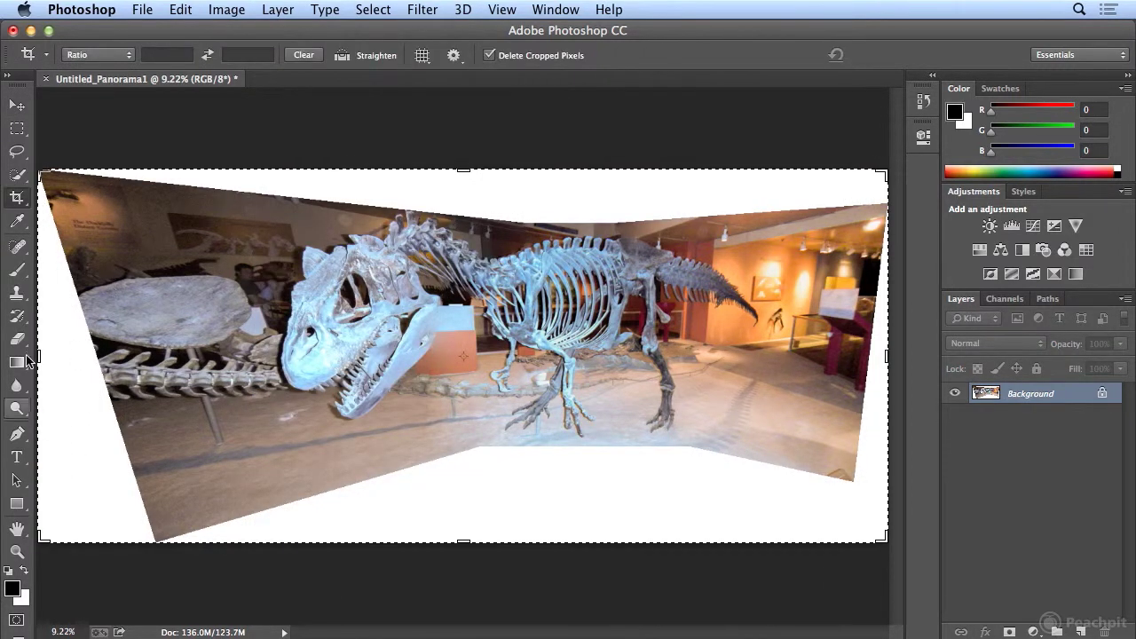
{"action": "left_click_drag", "start_coordinate": [41, 358], "coordinate": [93, 355]}
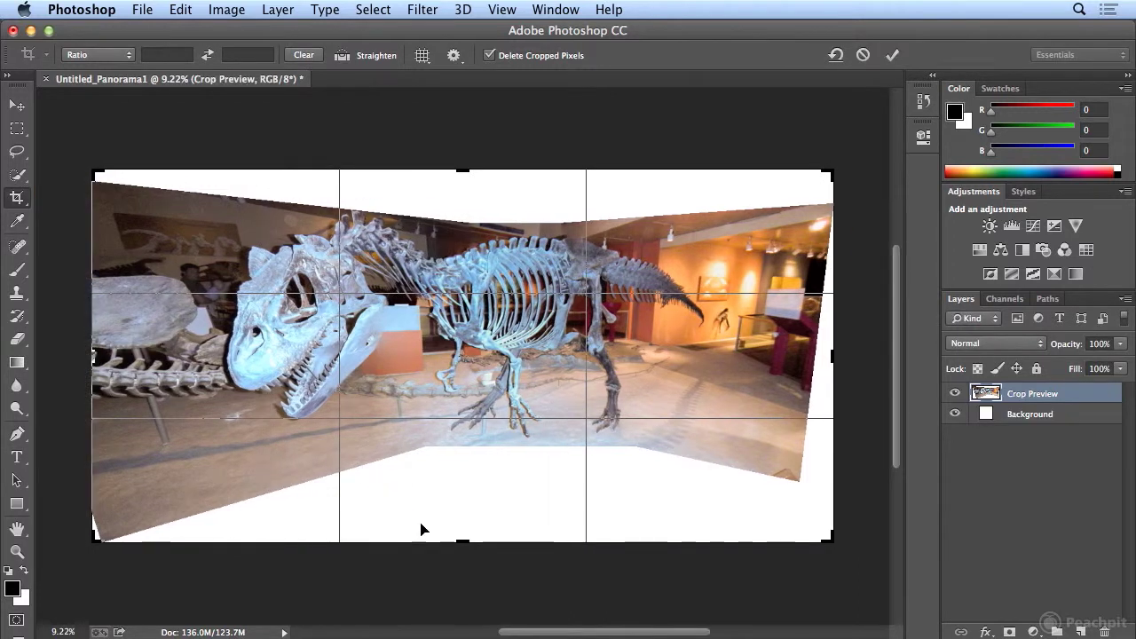
{"action": "left_click_drag", "start_coordinate": [464, 541], "coordinate": [467, 492]}
{"action": "left_click_drag", "start_coordinate": [843, 224], "coordinate": [815, 246]}
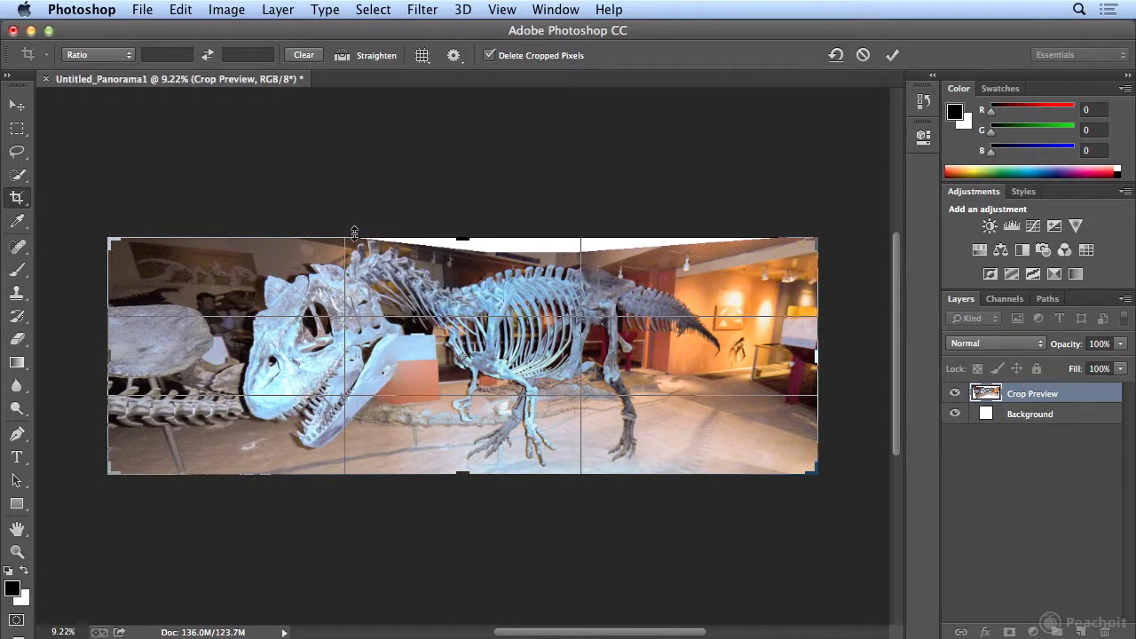
{"action": "left_click_drag", "start_coordinate": [108, 356], "coordinate": [151, 357]}
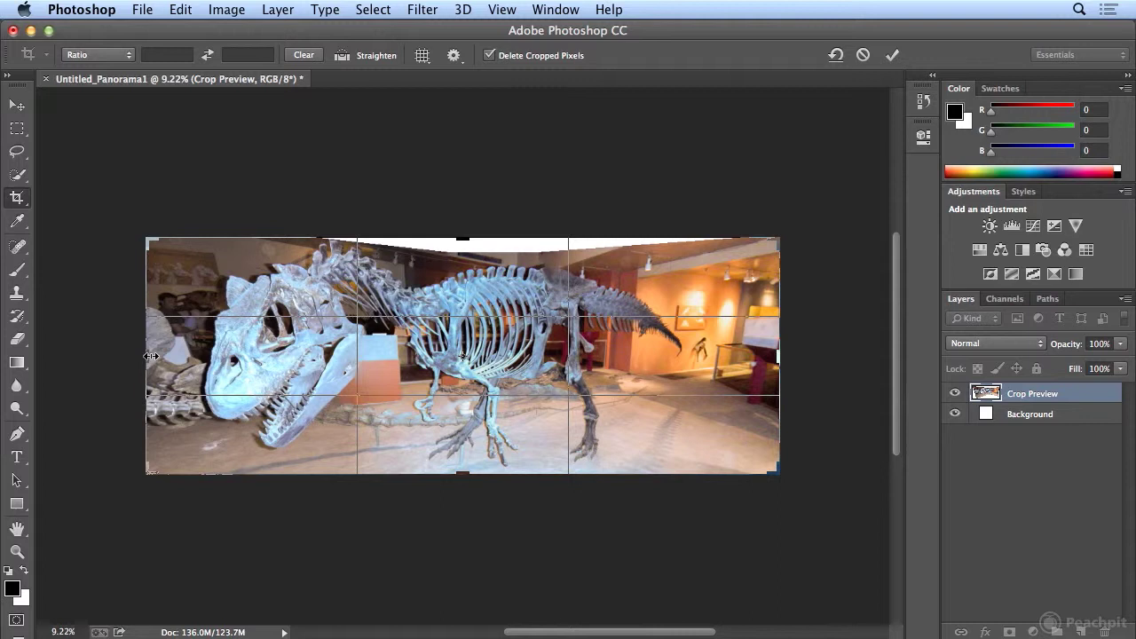
{"action": "key", "text": "Return"}
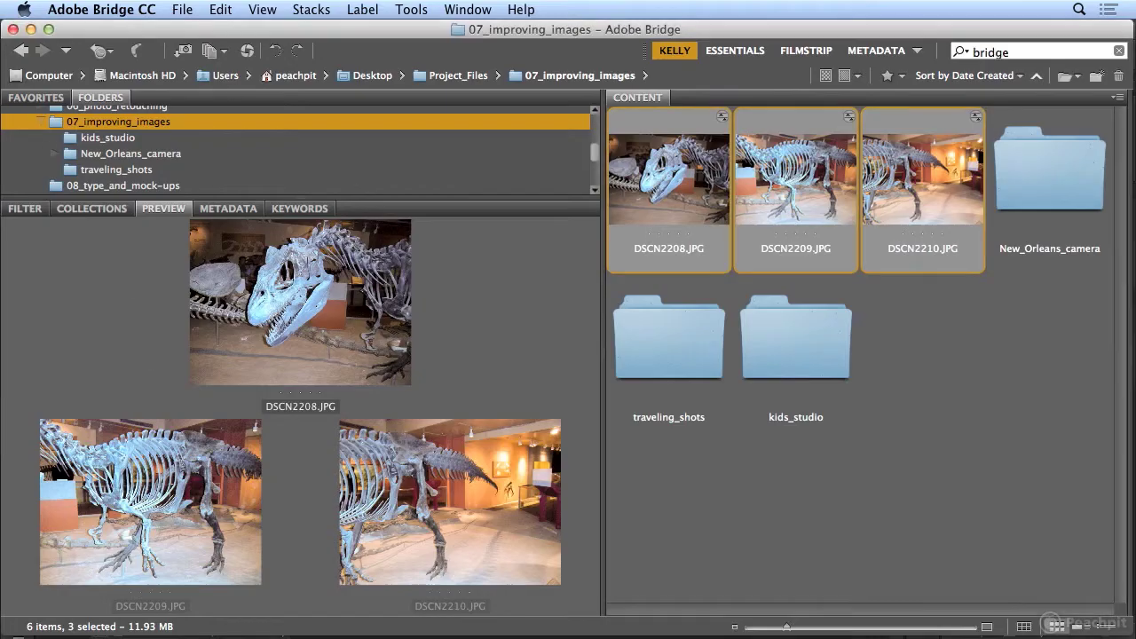
{"action": "left_click", "coordinate": [221, 9]}
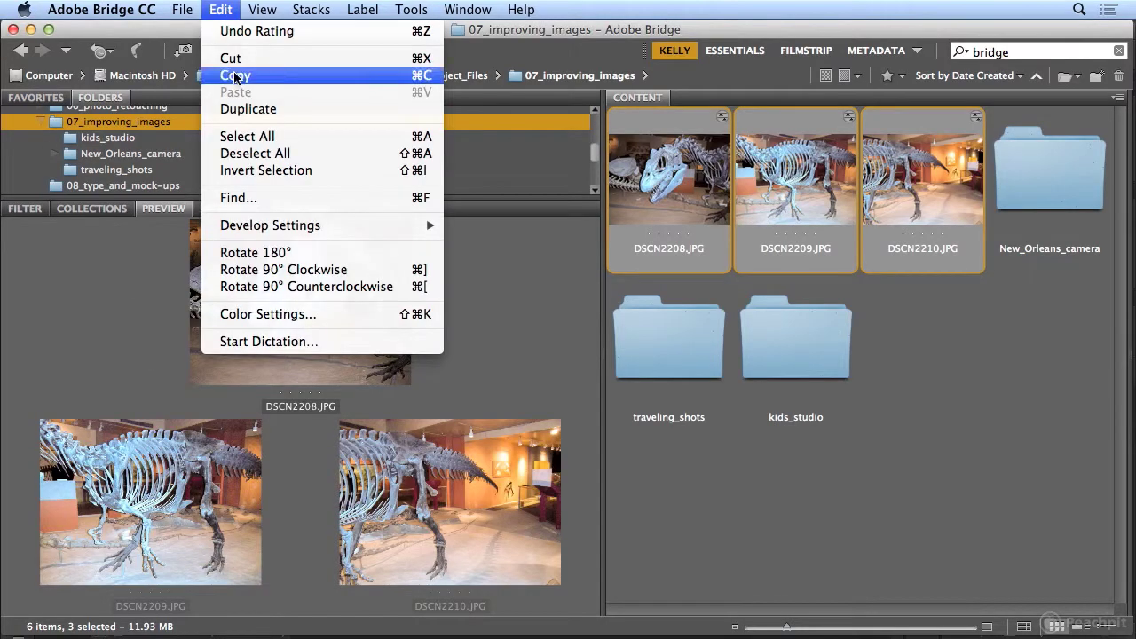
{"action": "mouse_move", "coordinate": [264, 223]}
{"action": "mouse_move", "coordinate": [182, 9]}
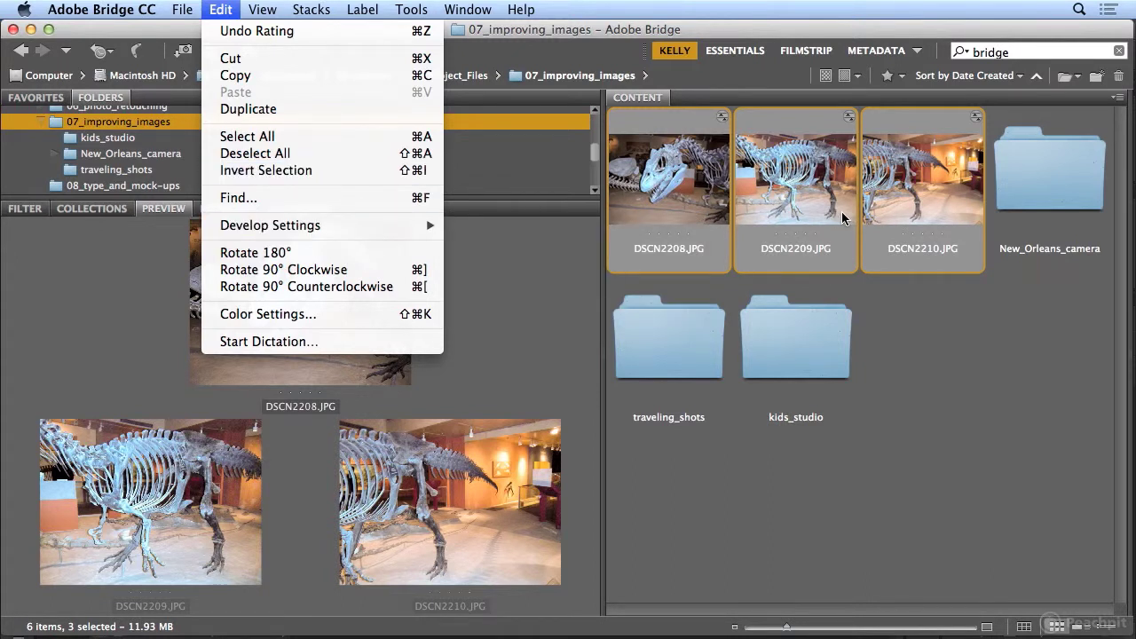
{"action": "left_click", "coordinate": [655, 31]}
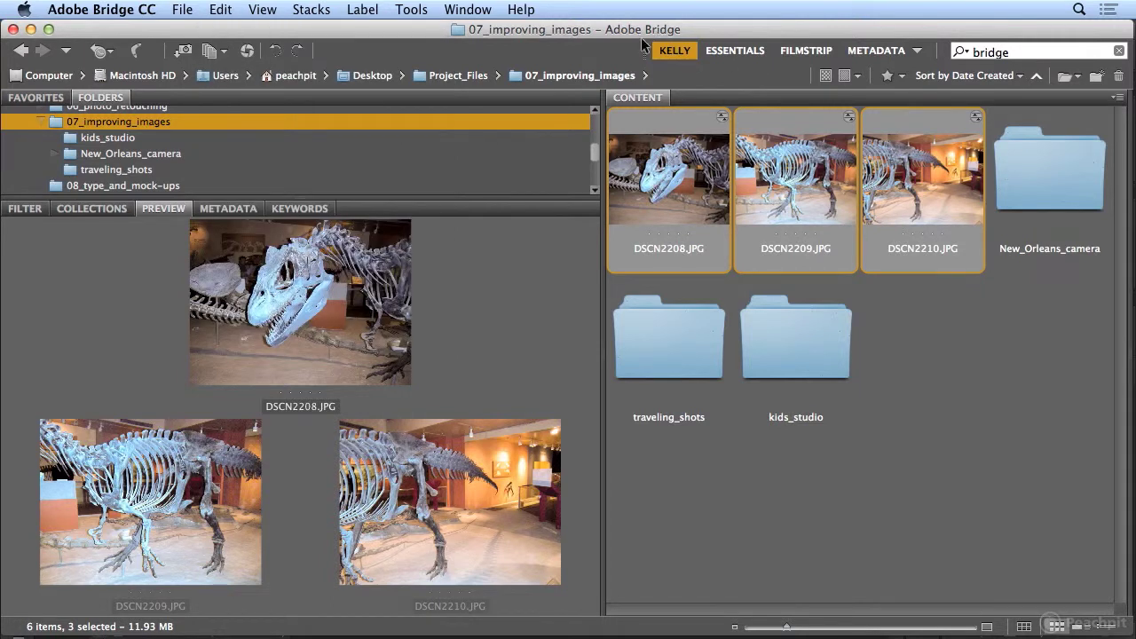